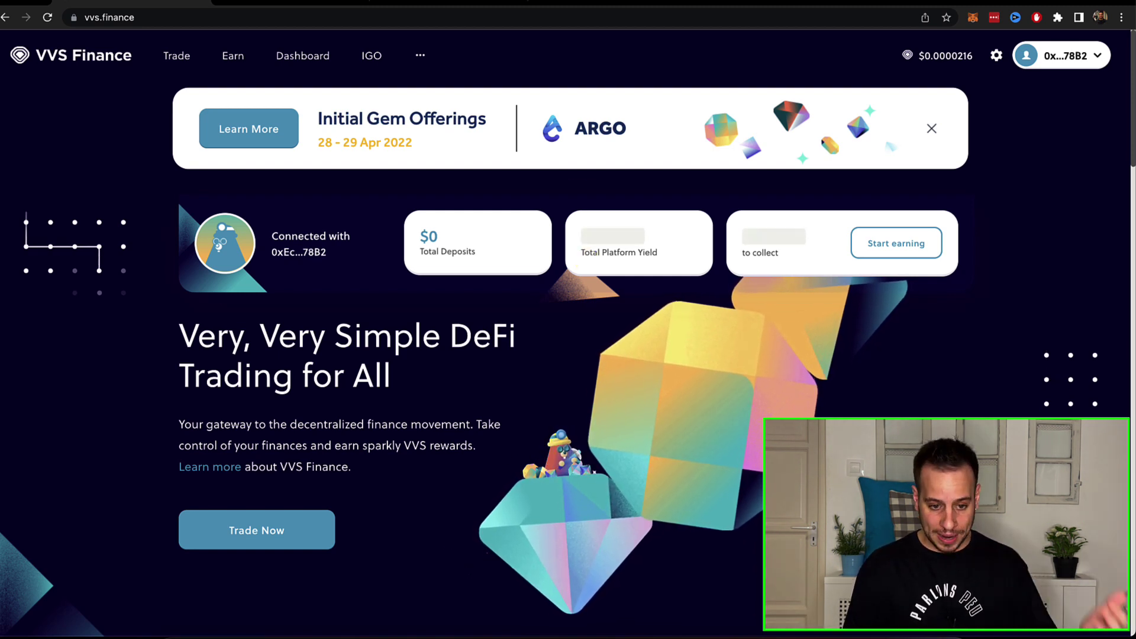
# Switch to DefiLlama's Cronos page: $3.84b TVL, VVS Finance at 32.10% dominance
pyautogui.moveTo(435, 49)
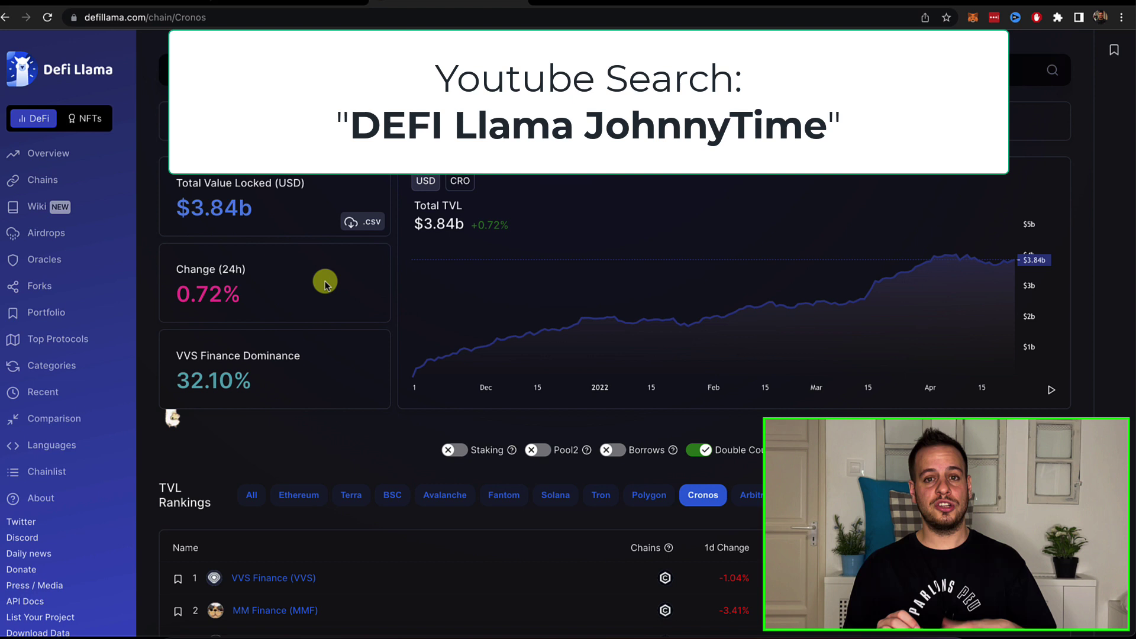
pyautogui.scroll(-2, 414, 463)
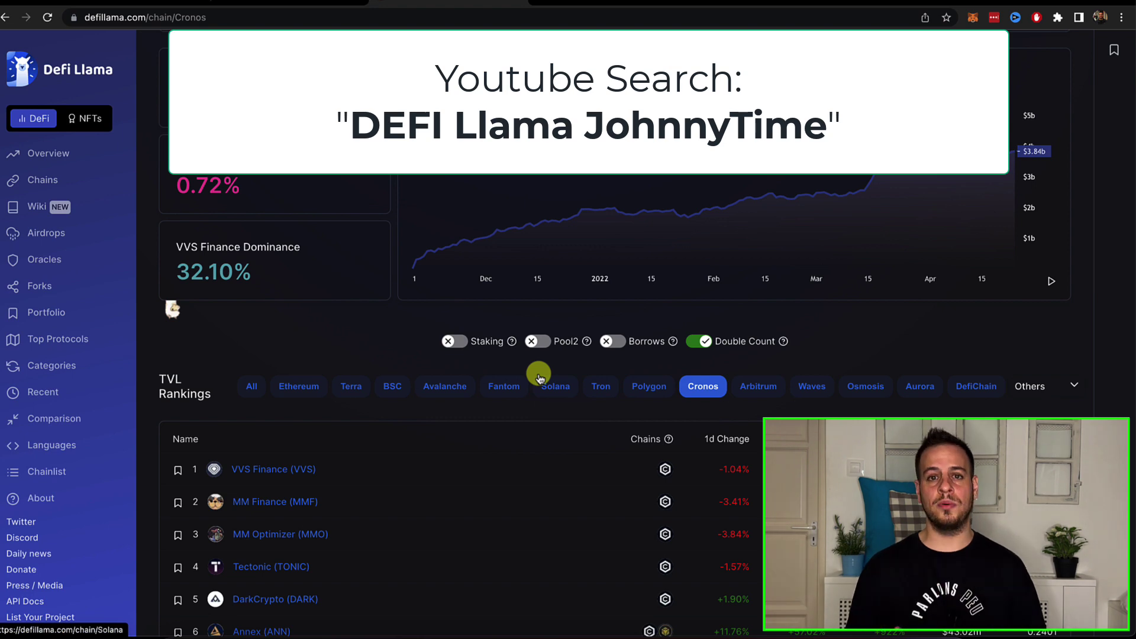
pyautogui.scroll(-3, 508, 496)
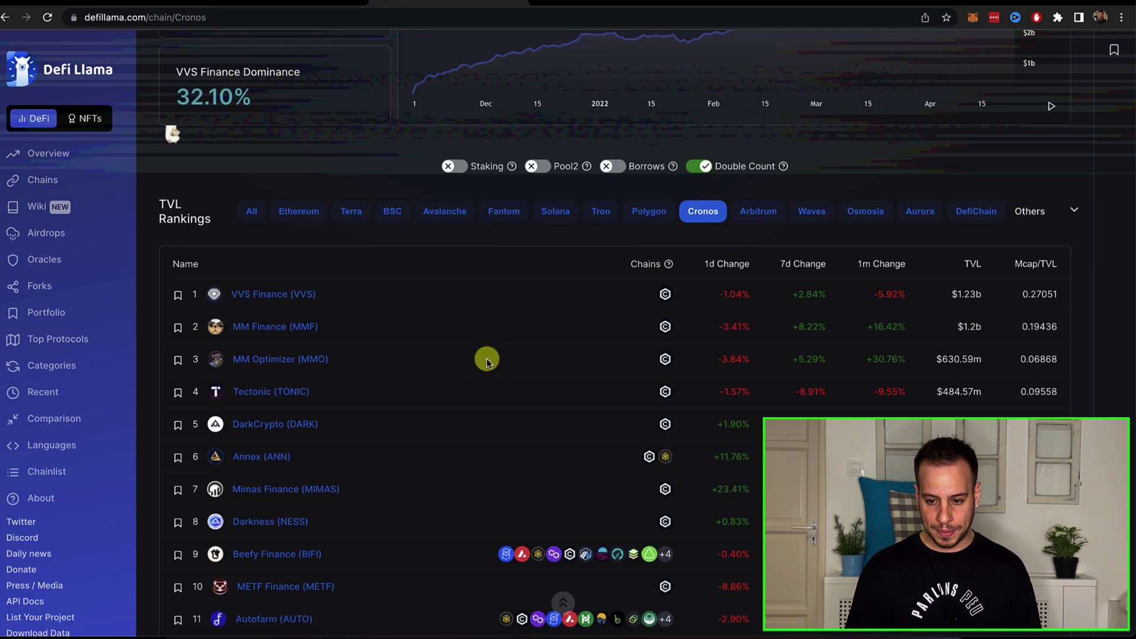
pyautogui.scroll(3, 487, 358)
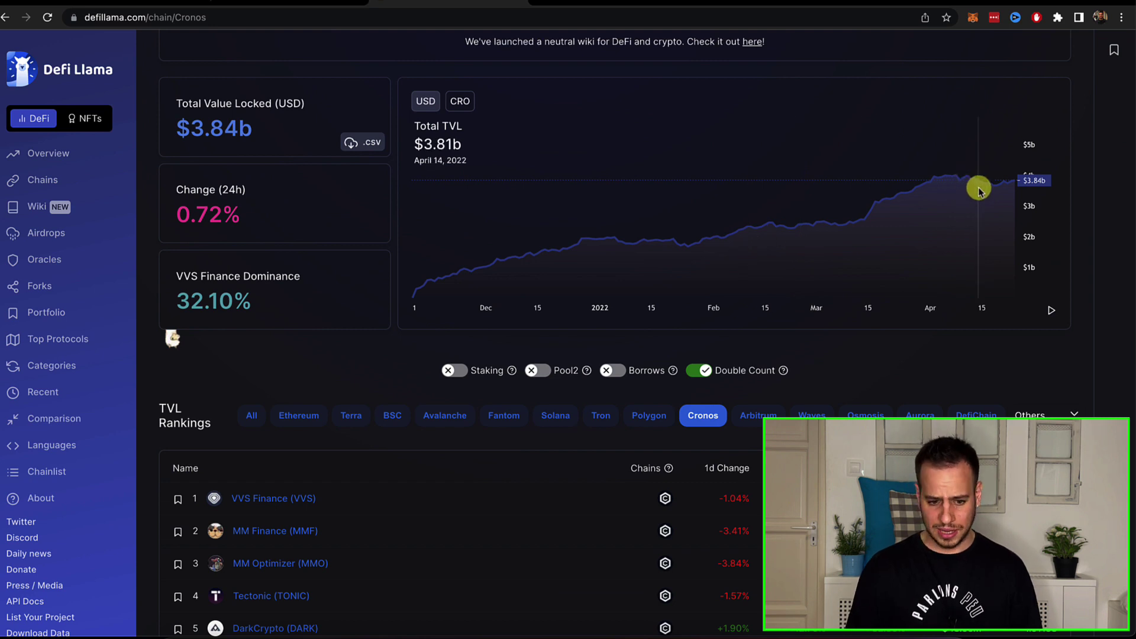
pyautogui.scroll(-2, 796, 282)
pyautogui.scroll(-3, 421, 370)
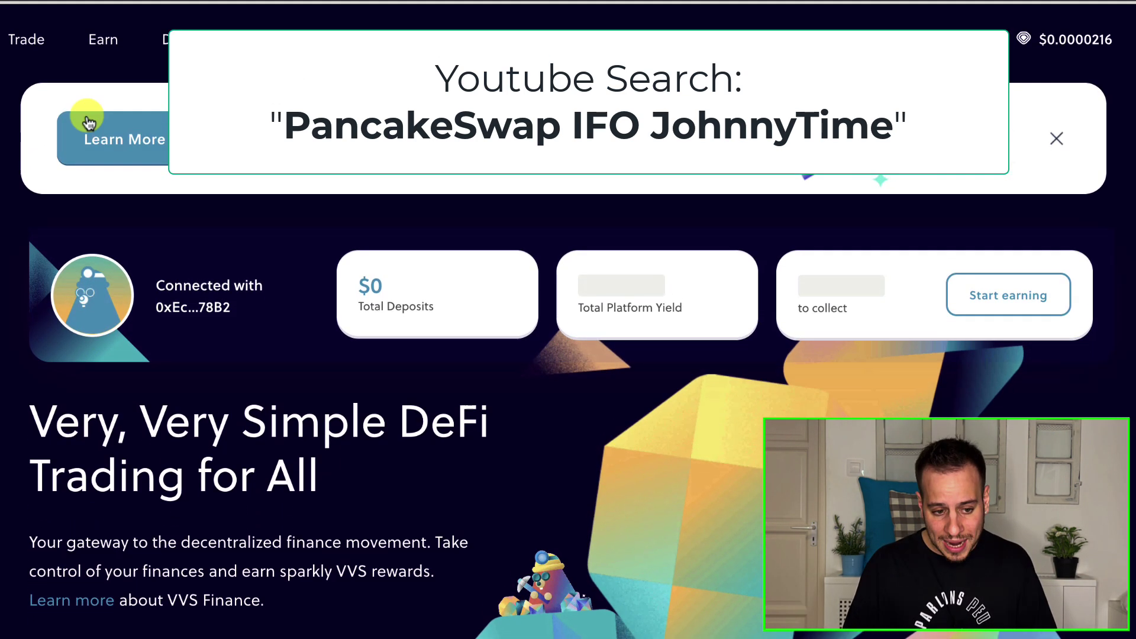
pyautogui.moveTo(26, 52)
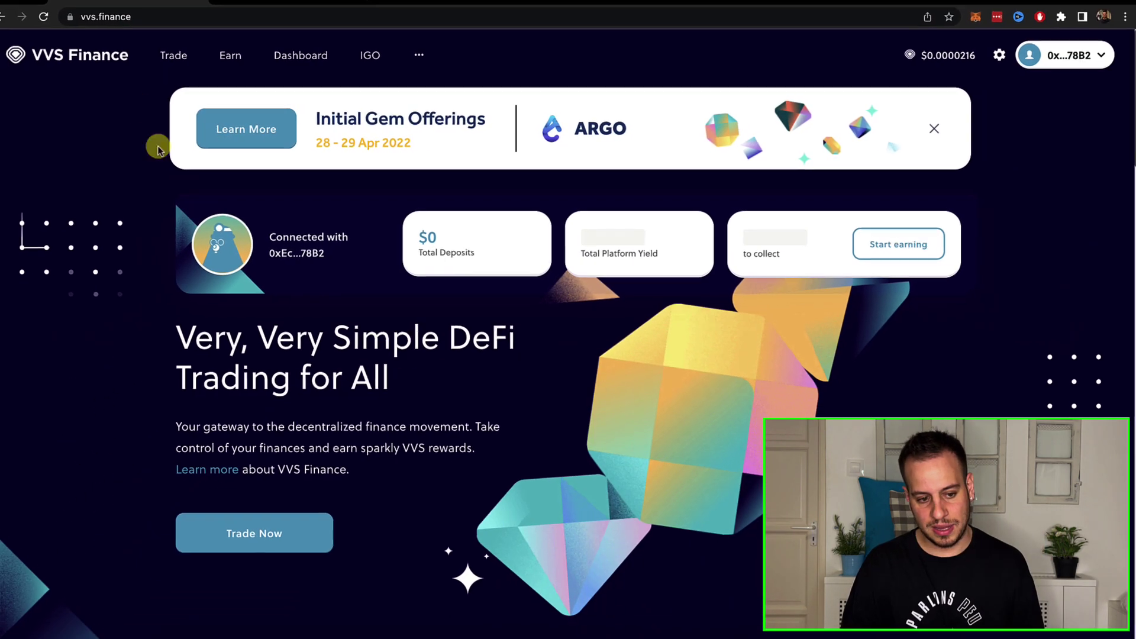
# View the CRO/USDC swap page, then the Liquidity page reporting no liquidity found
pyautogui.moveTo(173, 56)
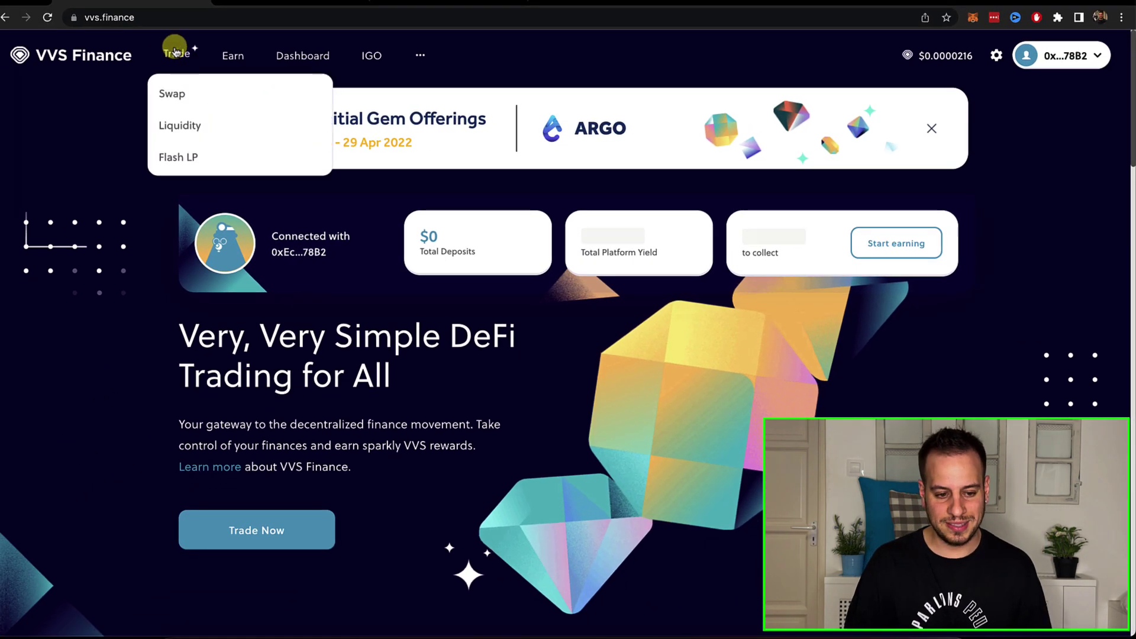
pyautogui.click(172, 95)
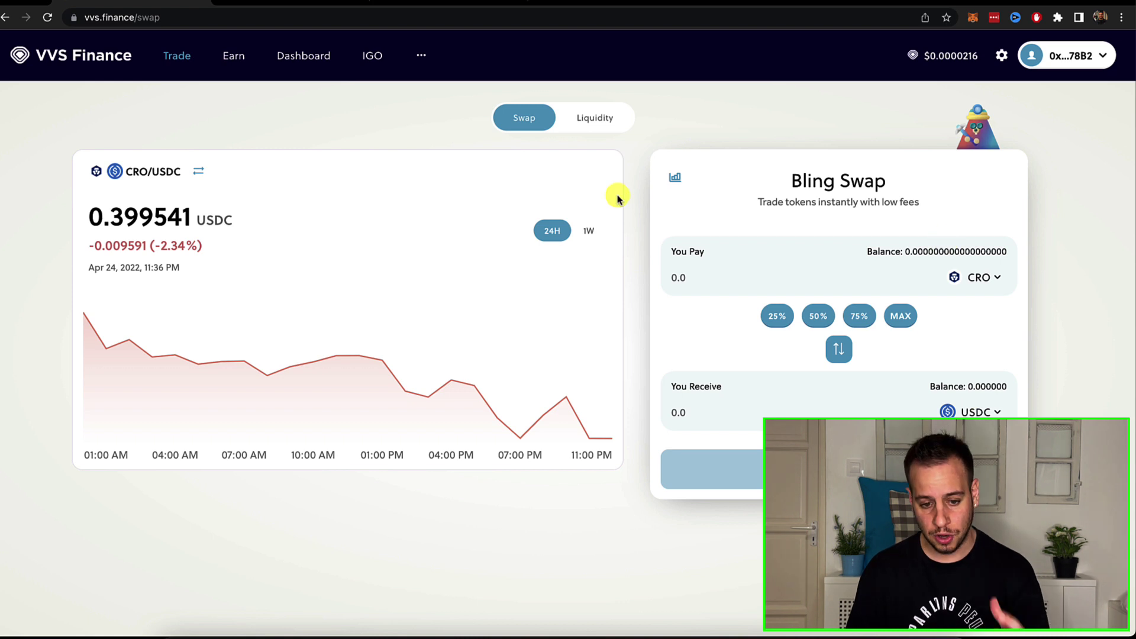
pyautogui.moveTo(160, 59)
pyautogui.click(177, 125)
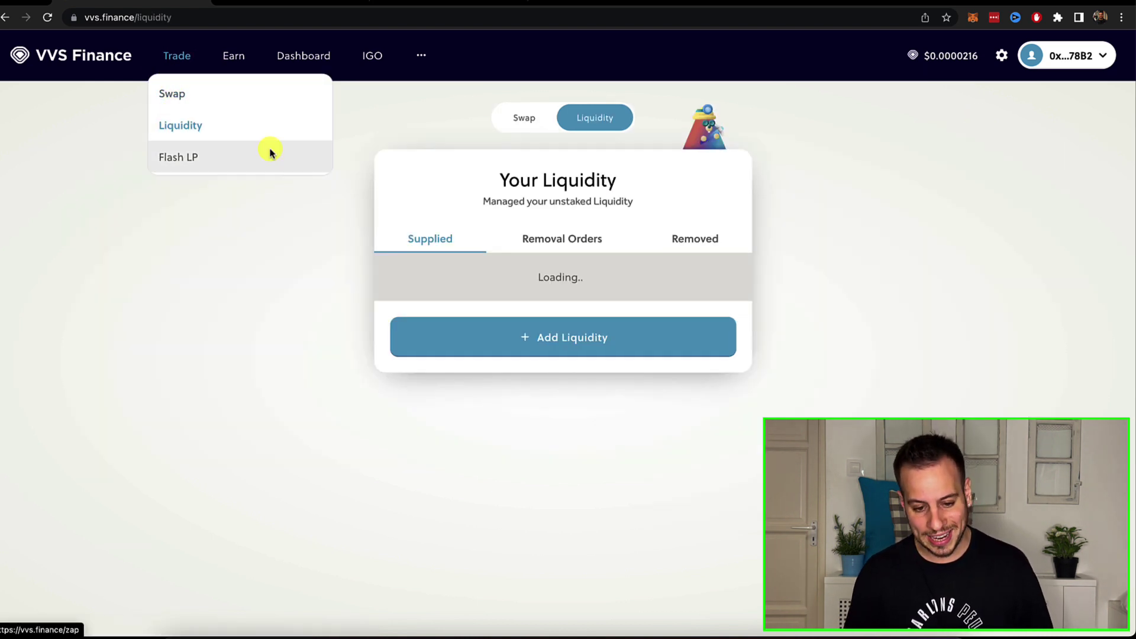
# Set up a Flash LP converting 100 CRO into WBTC-WCRO, estimating 0.00000151872 LP tokens
pyautogui.click(173, 159)
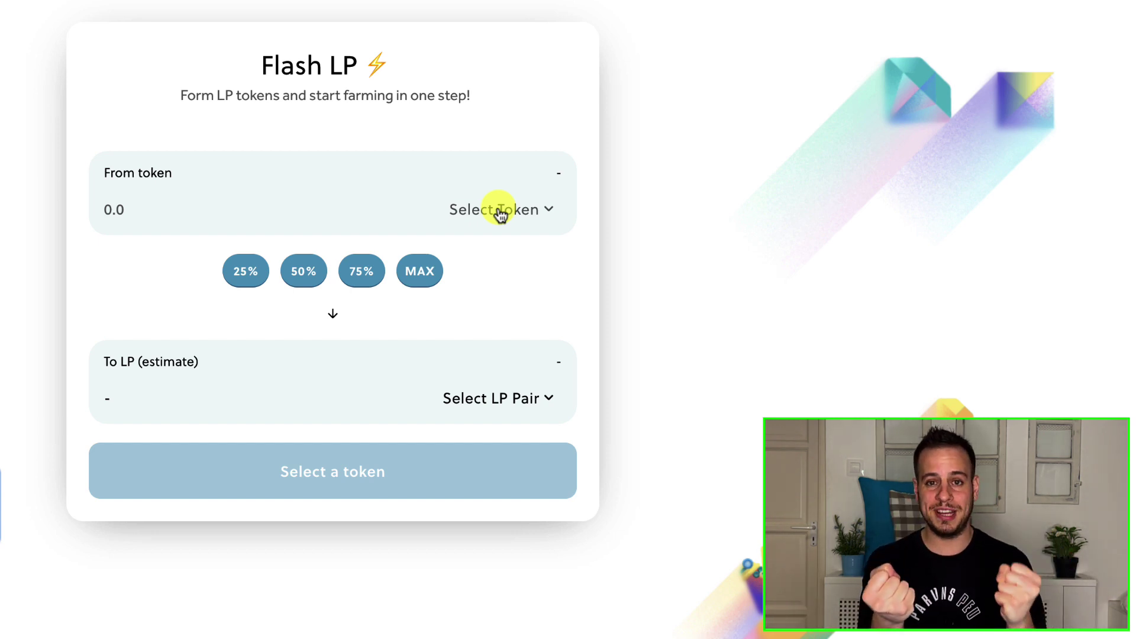
pyautogui.click(500, 215)
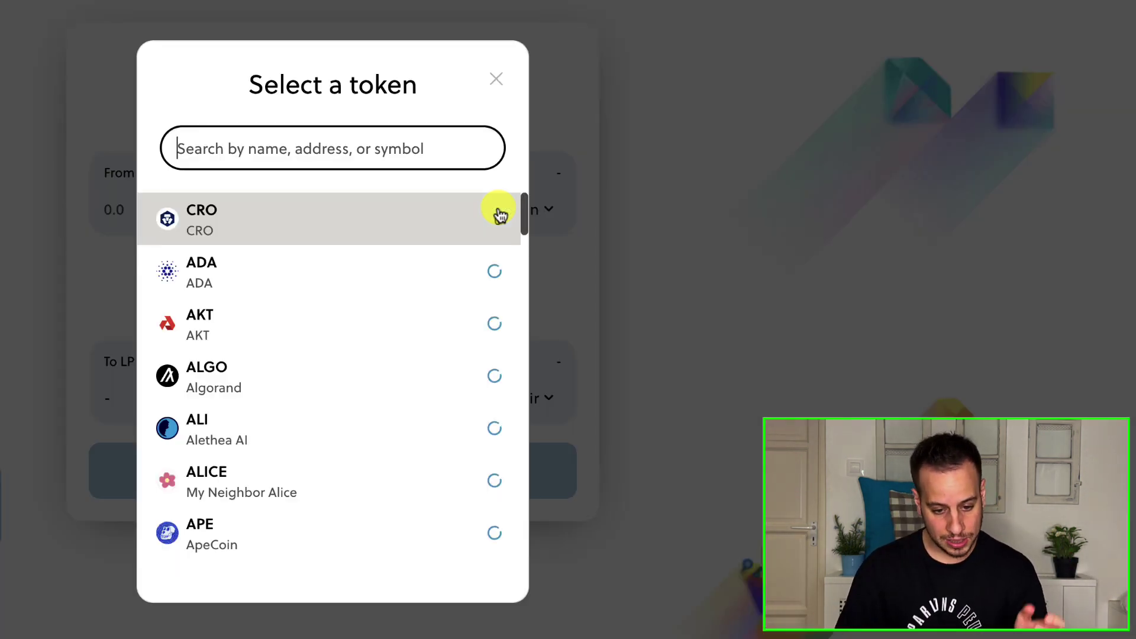
pyautogui.click(389, 219)
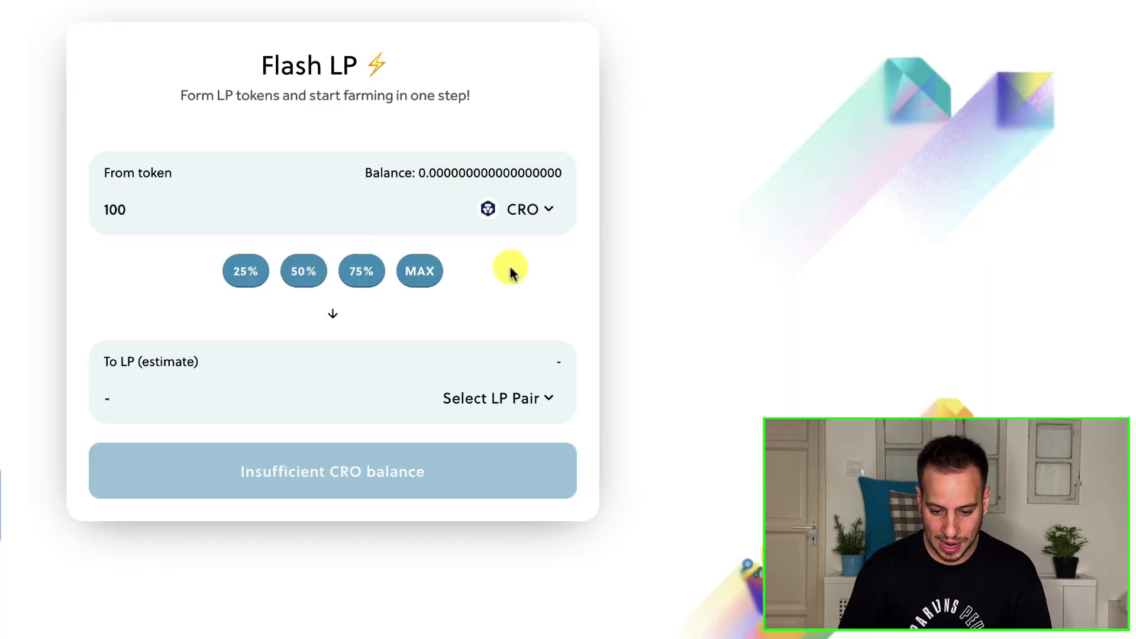
pyautogui.click(477, 399)
pyautogui.scroll(-1, 356, 473)
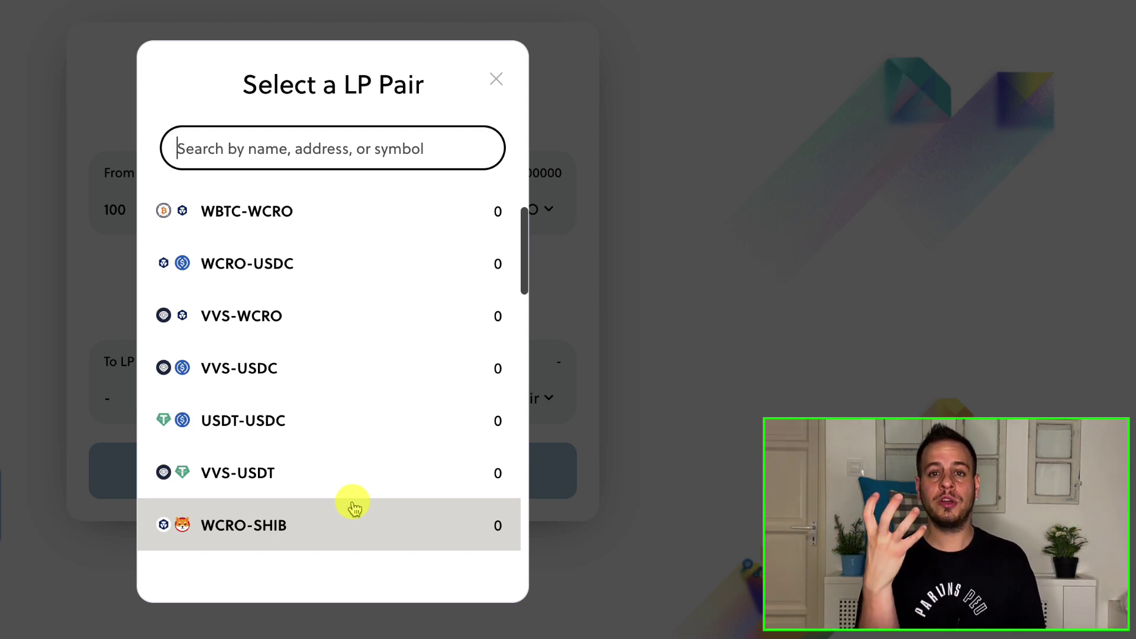
pyautogui.click(258, 225)
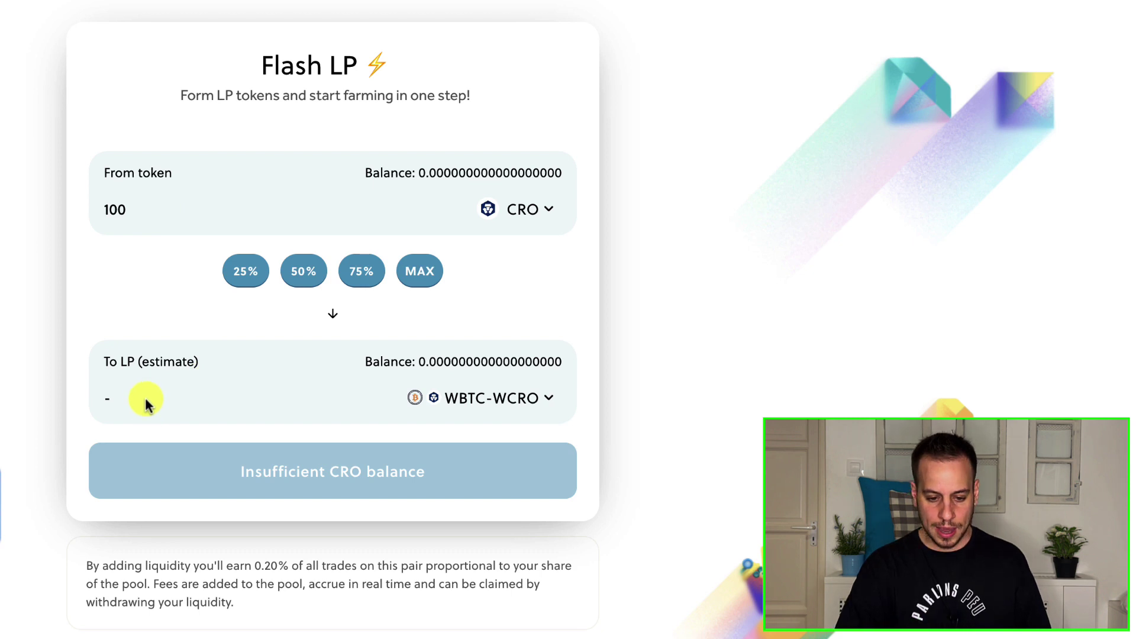
pyautogui.scroll(-2, 211, 122)
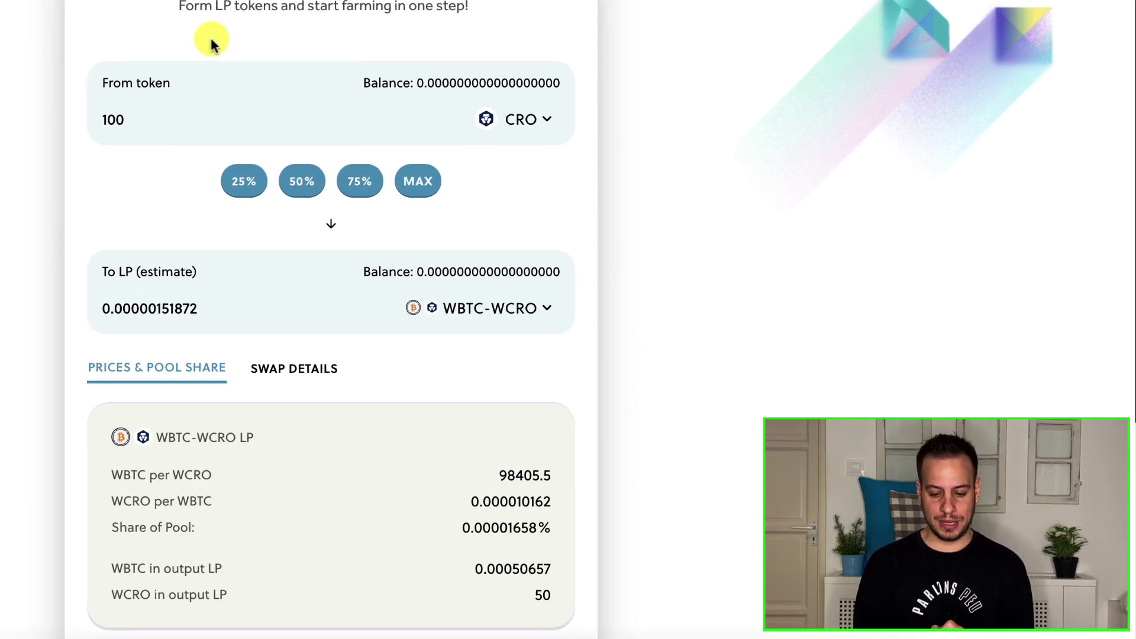
pyautogui.scroll(-1, 211, 37)
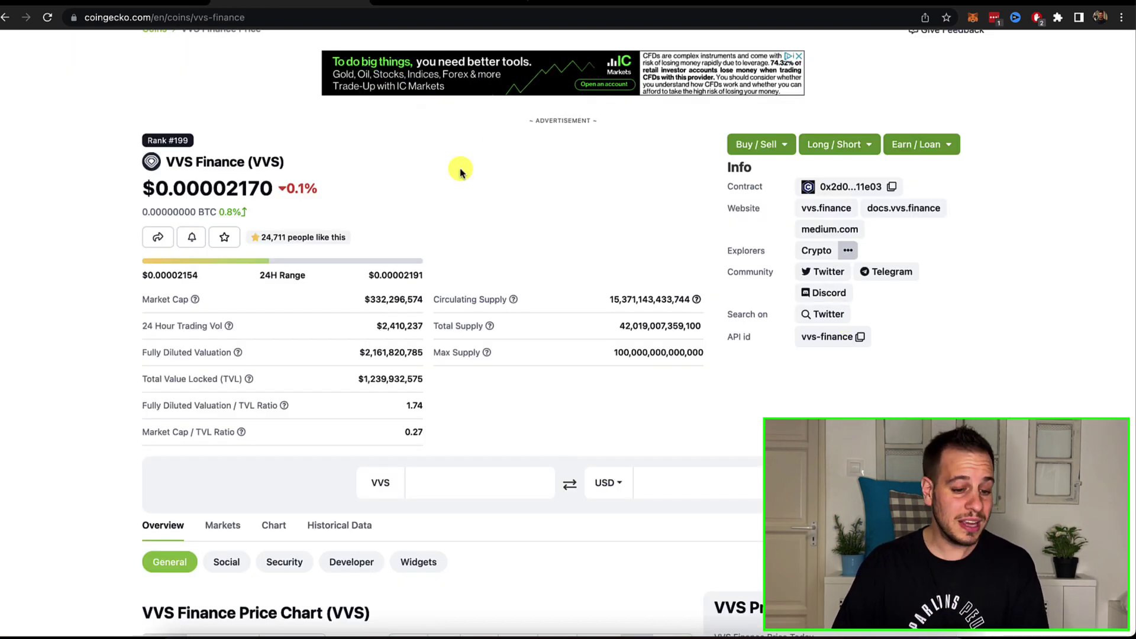
# Search CoinGecko for 'cro' and review the Cronos (CRO) page with its $0.400471 price
pyautogui.scroll(3, 459, 169)
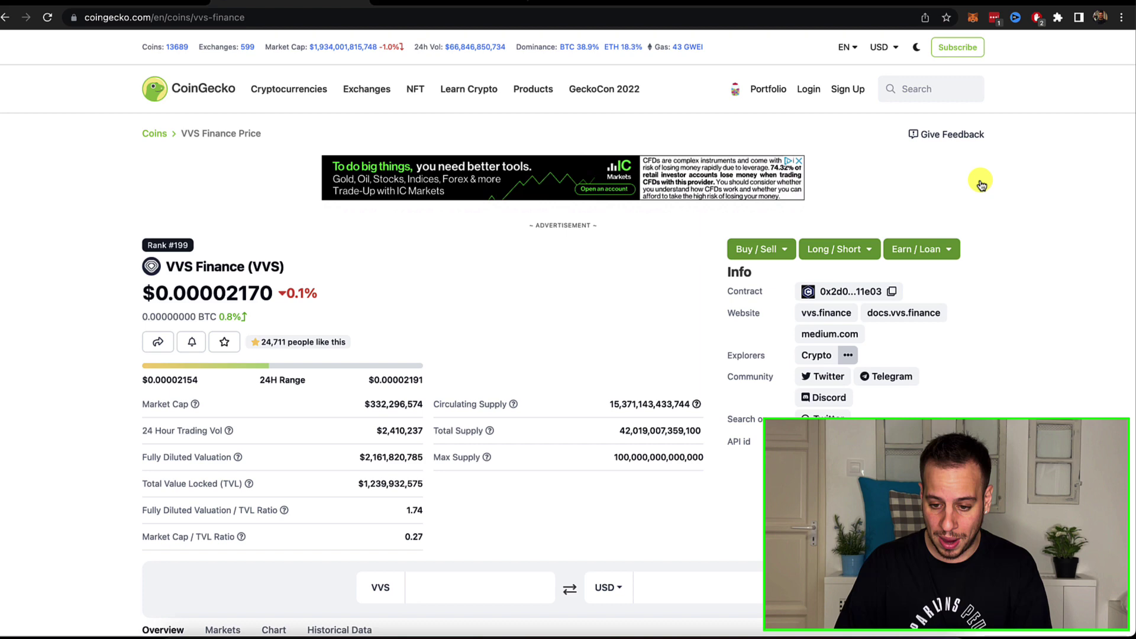
pyautogui.click(911, 89)
pyautogui.write('cro')
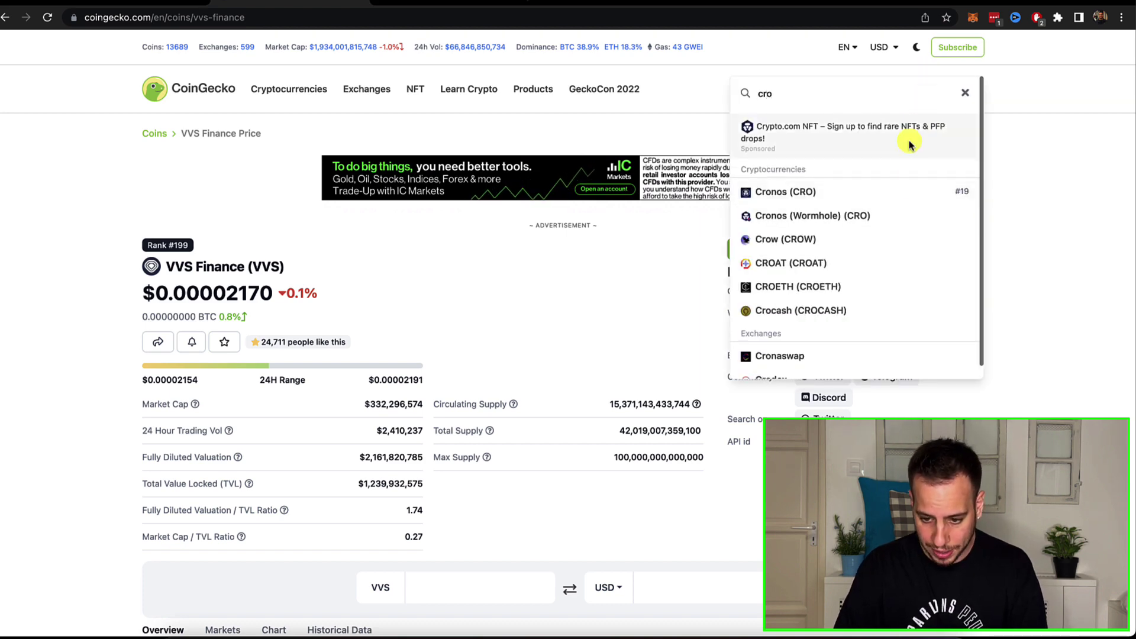
pyautogui.click(903, 192)
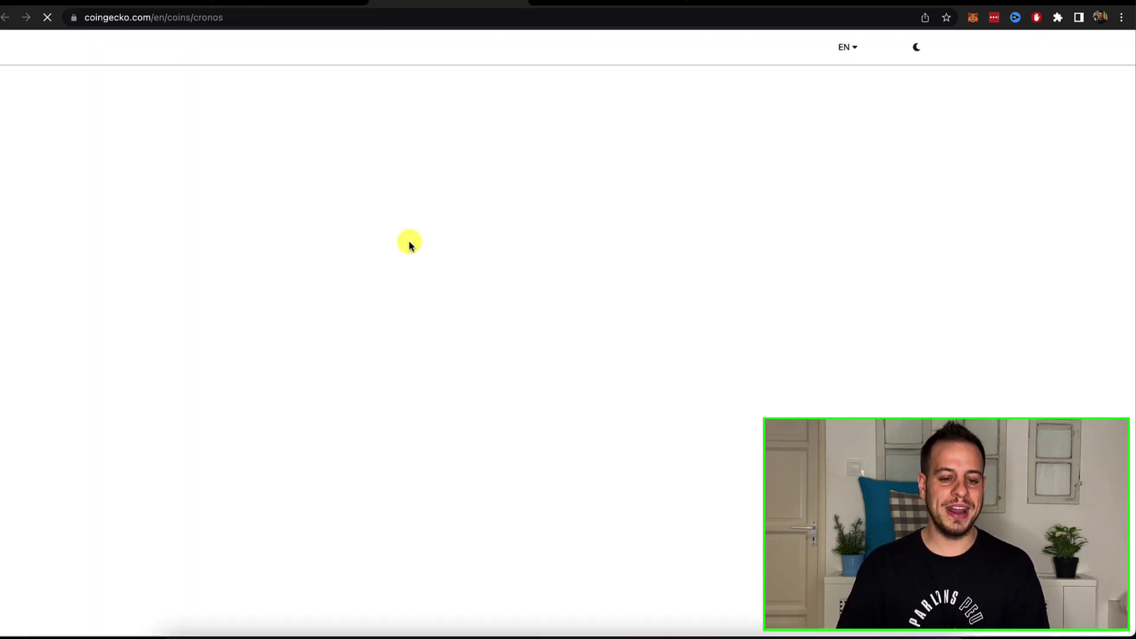
pyautogui.scroll(-1, 408, 397)
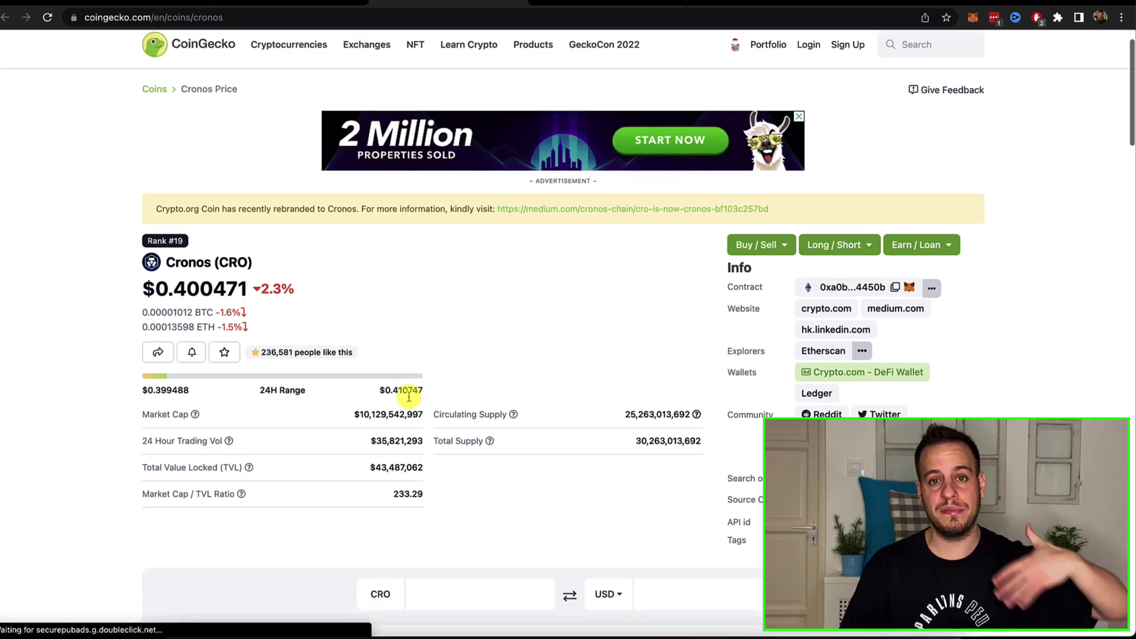
pyautogui.scroll(-2, 408, 397)
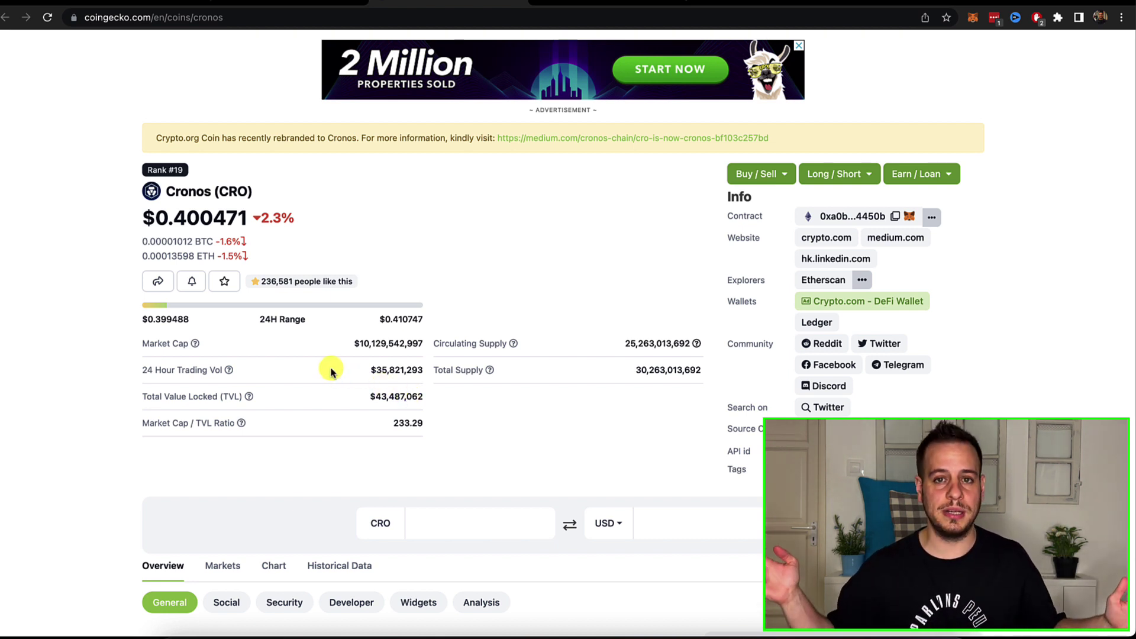
pyautogui.scroll(-1, 332, 372)
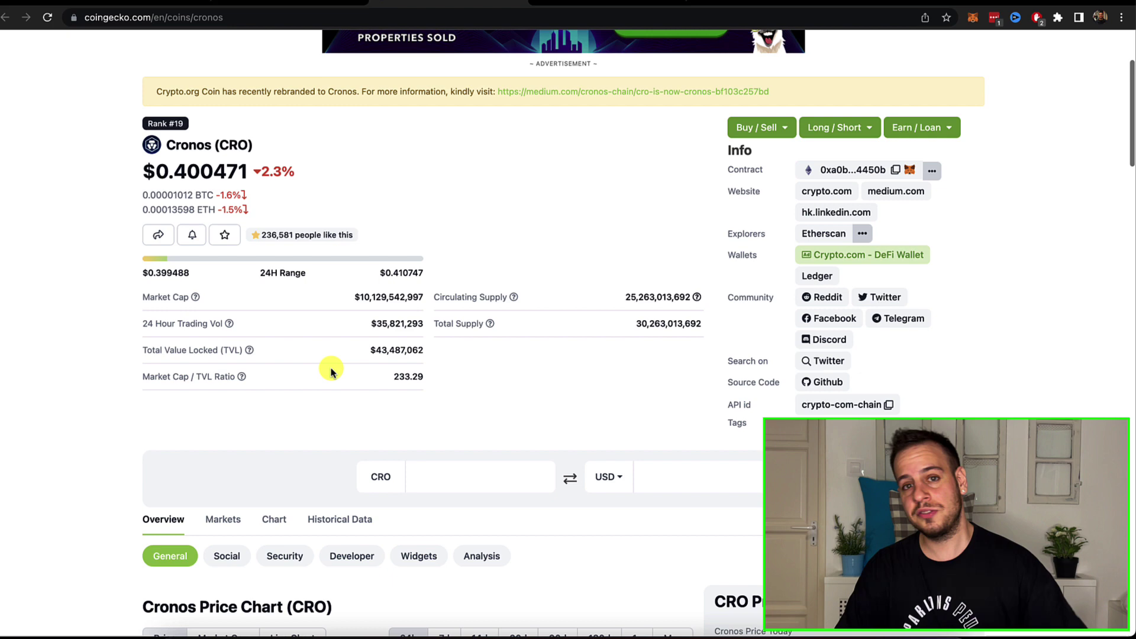
pyautogui.scroll(-1, 332, 371)
pyautogui.scroll(-1, 332, 371)
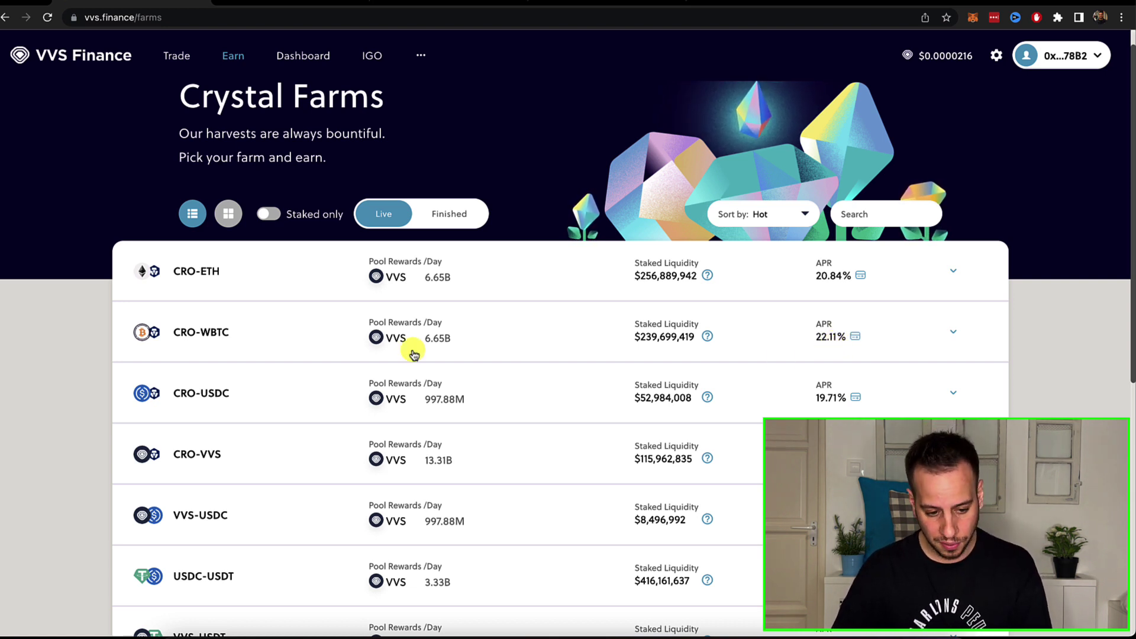
# Scroll through the Crystal Farms list comparing staked liquidity and APRs
pyautogui.scroll(-4, 228, 436)
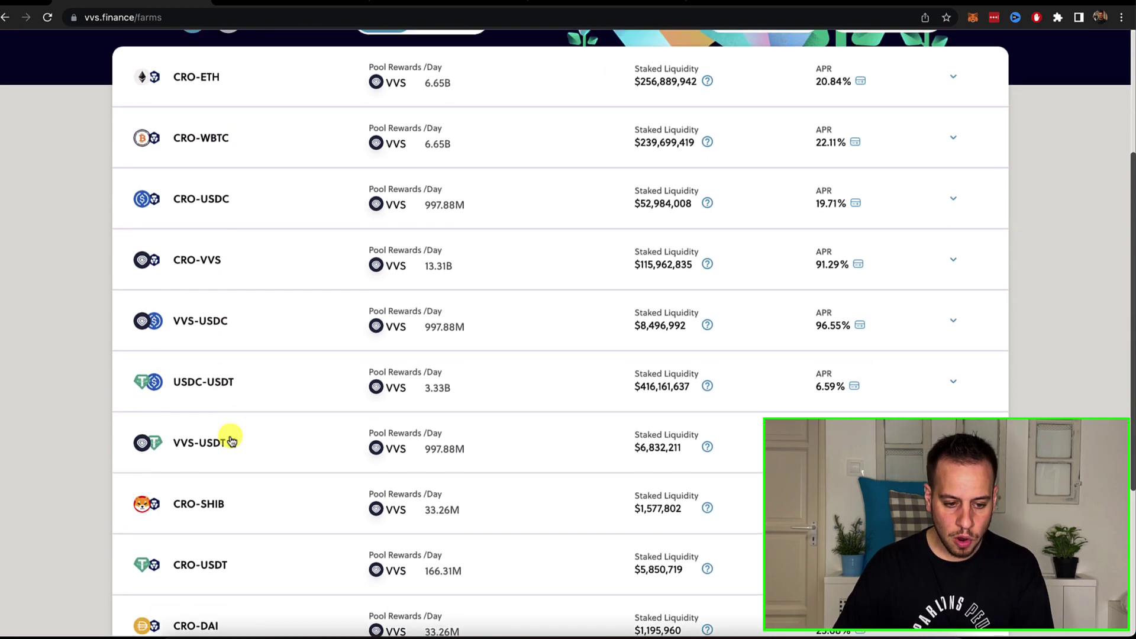
pyautogui.scroll(-2, 231, 441)
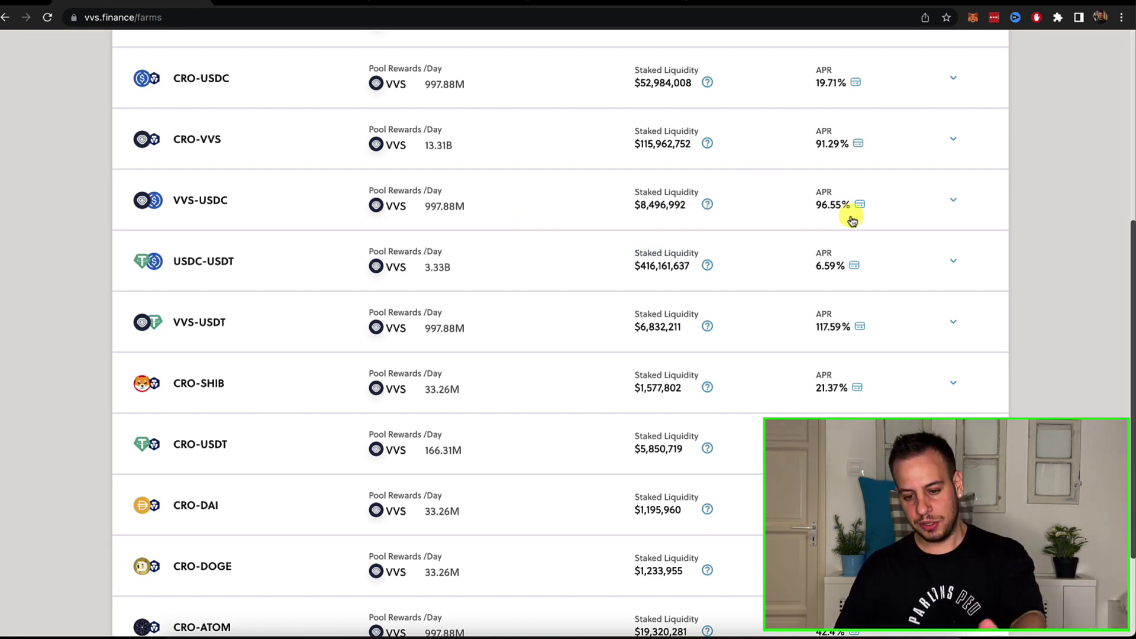
pyautogui.scroll(-3, 857, 355)
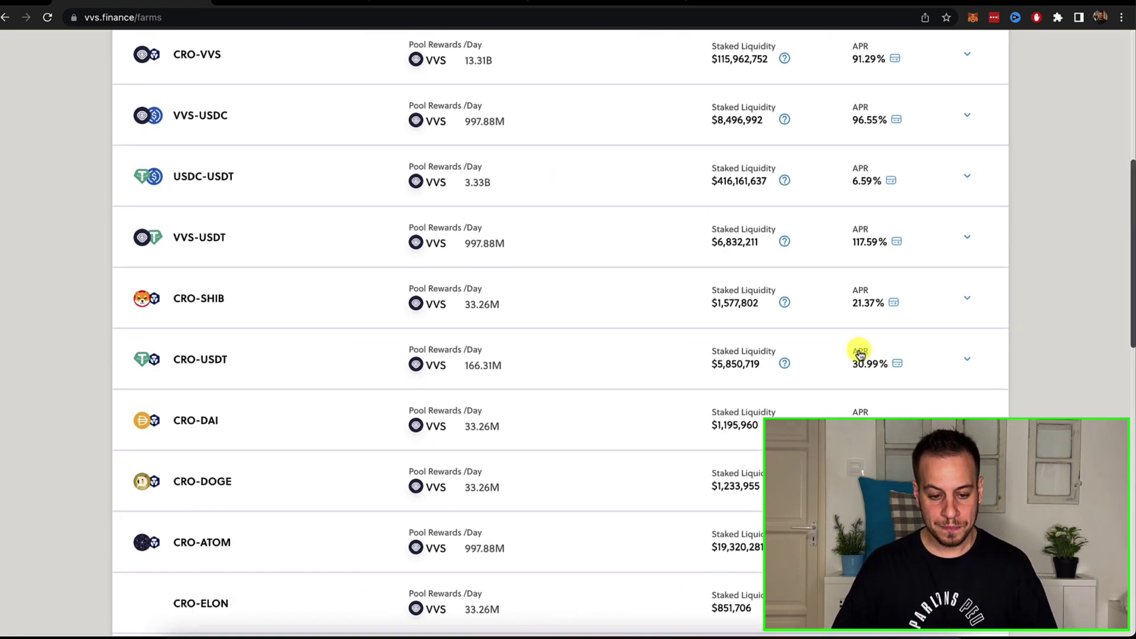
pyautogui.scroll(2, 857, 356)
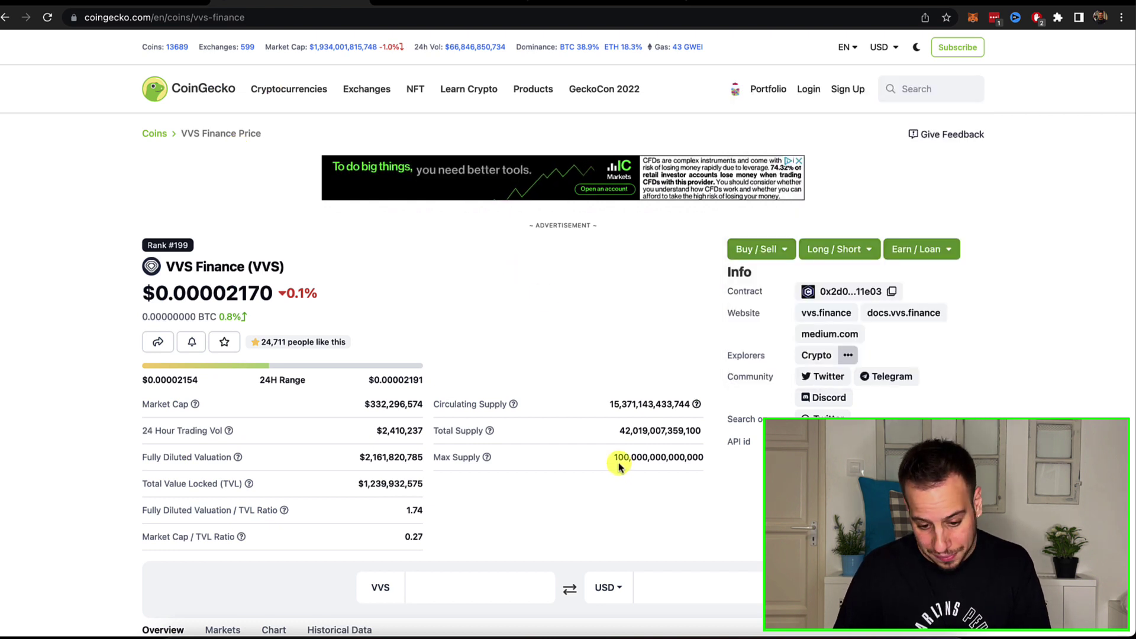
# Select VVS's 100,000,000,000,000 max supply, view the 1y chart, then return to farms
pyautogui.doubleClick(654, 459)
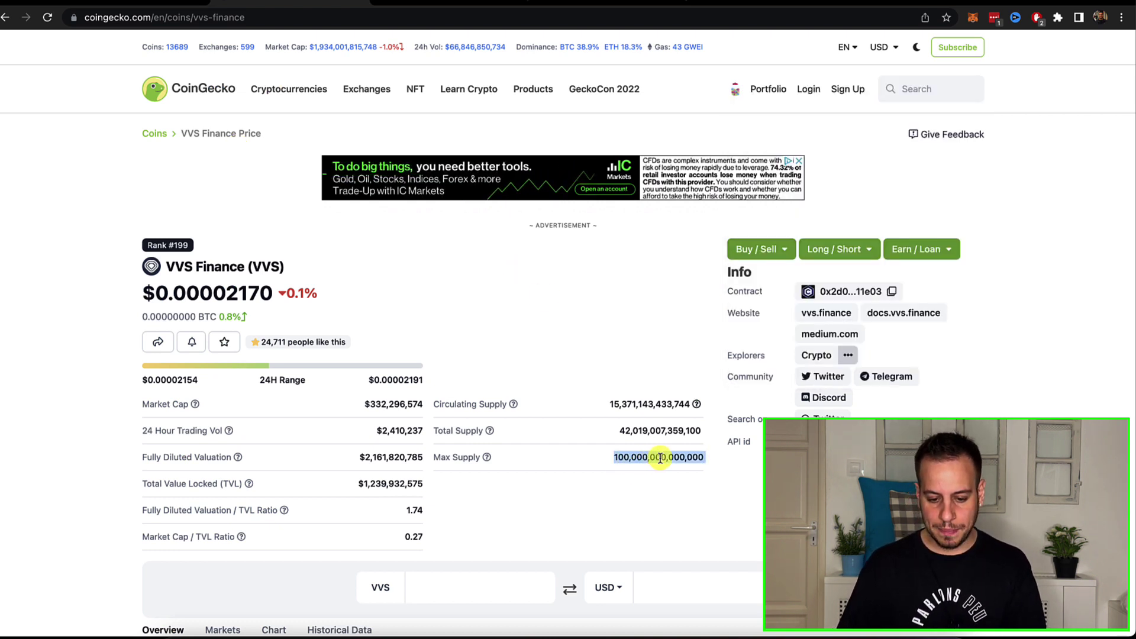
pyautogui.scroll(-1, 661, 459)
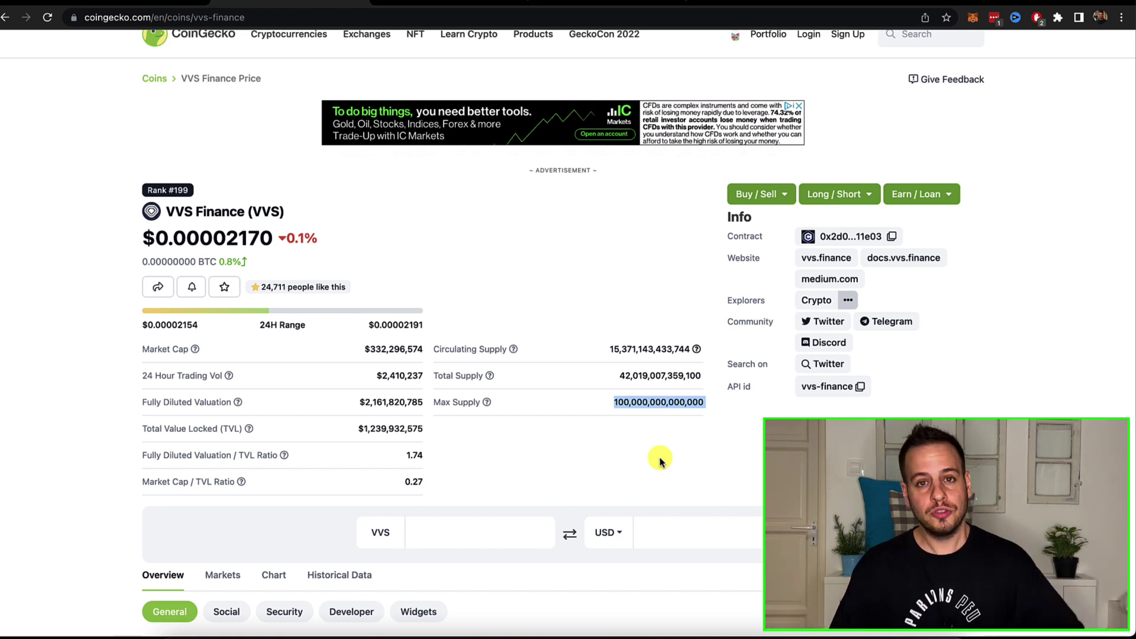
pyautogui.scroll(-7, 502, 525)
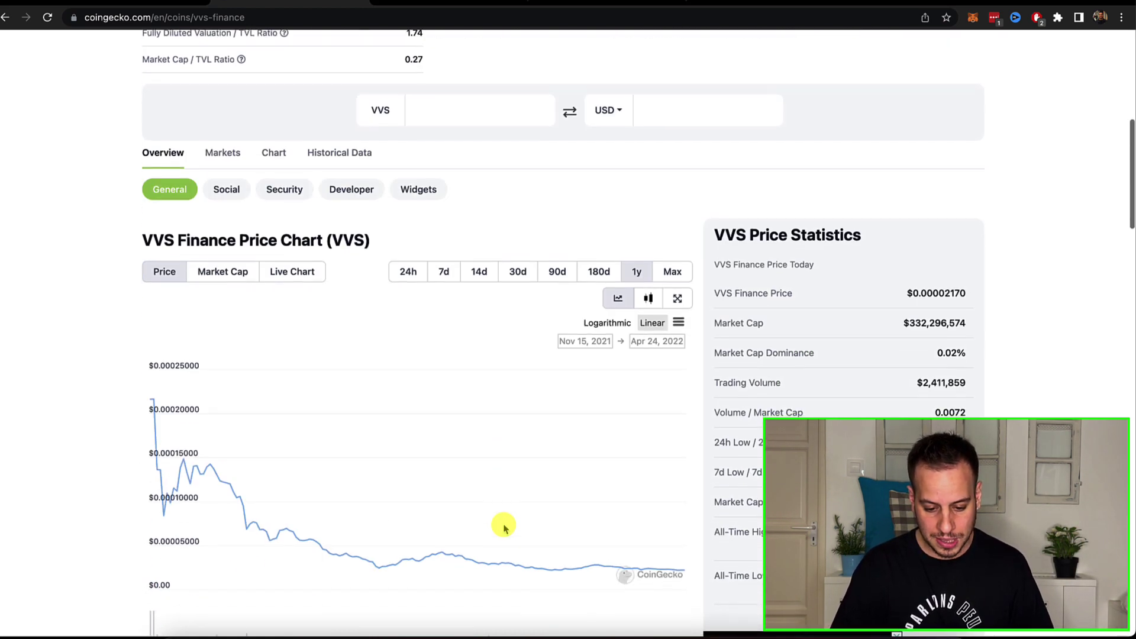
pyautogui.scroll(-1, 504, 527)
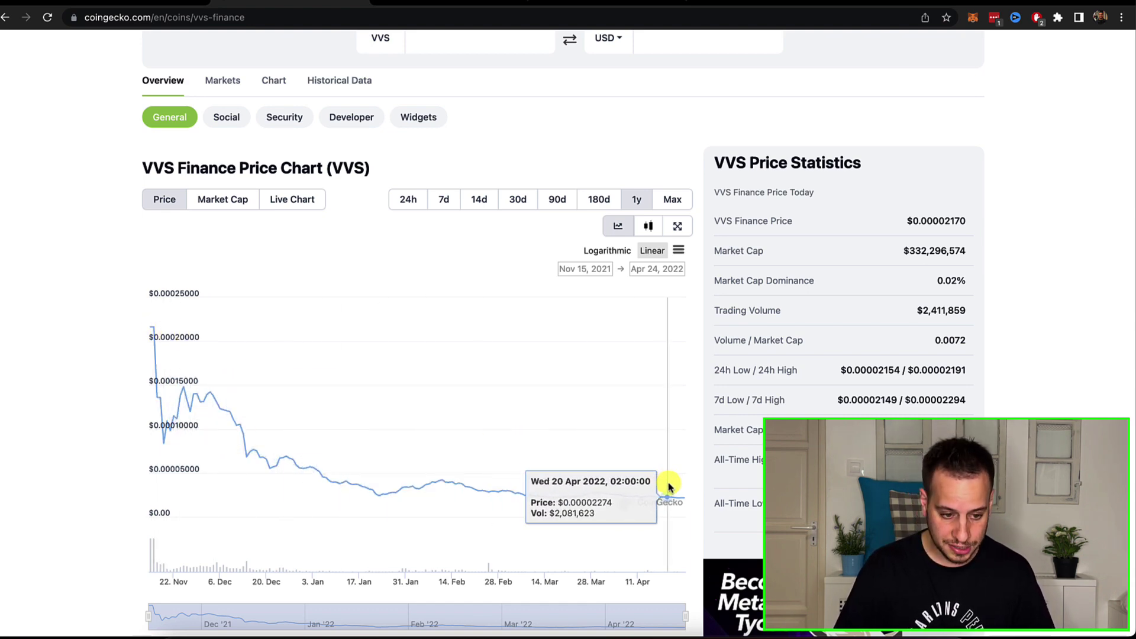
pyautogui.scroll(8, 669, 486)
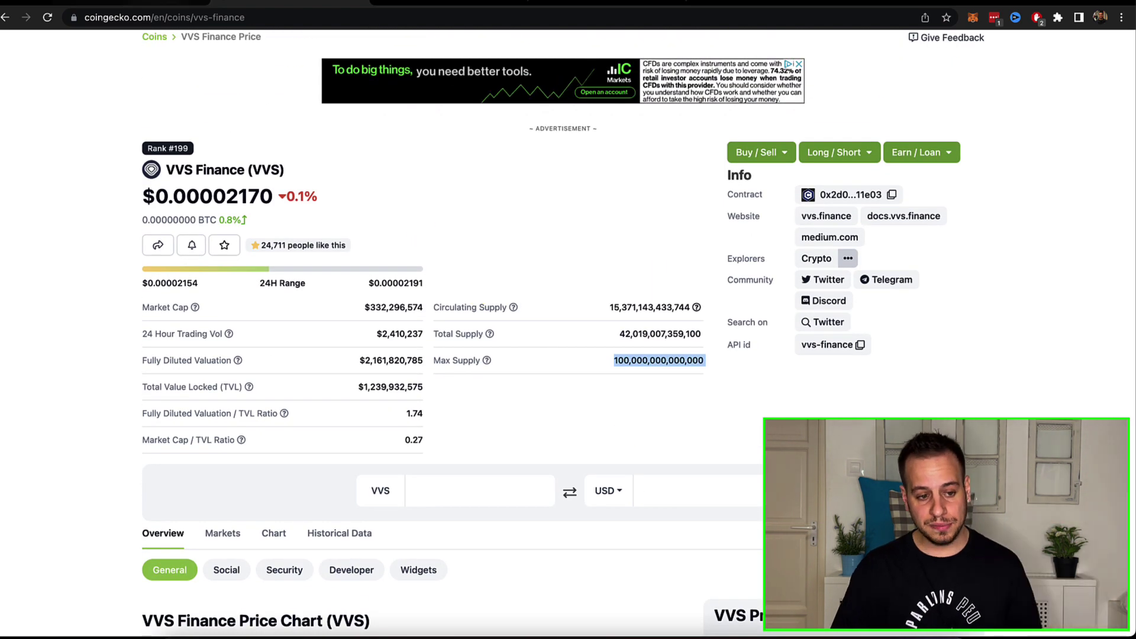
pyautogui.click(138, 2)
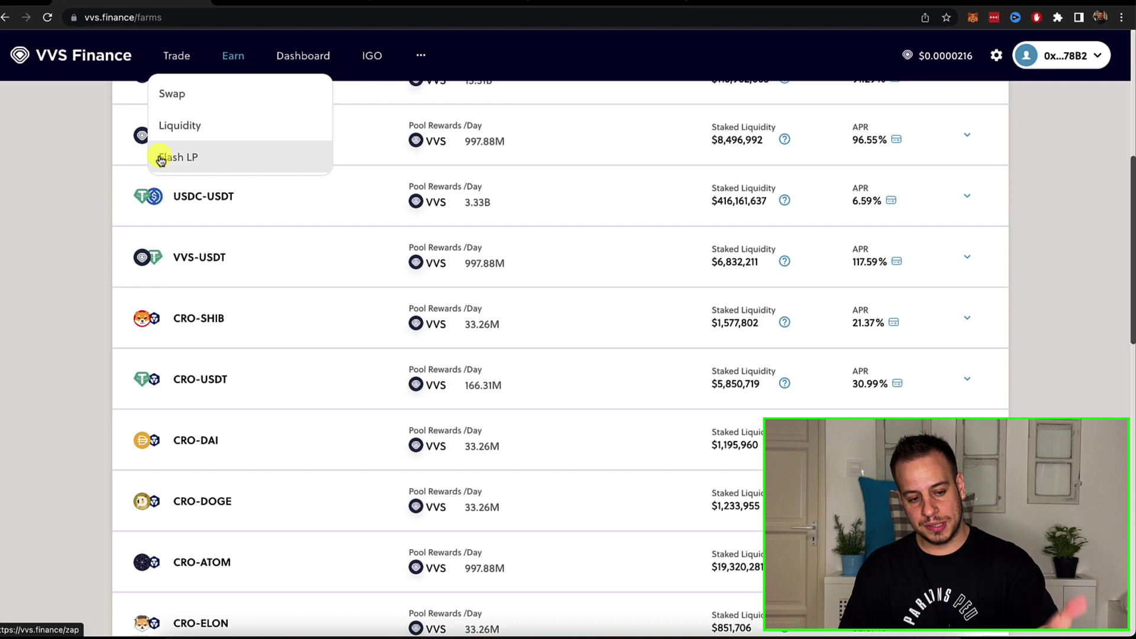
# Check VVS Finance's TVL ranking on DefiLlama's Cronos page, then return to the farms list
pyautogui.scroll(-8, 279, 338)
pyautogui.scroll(-3, 279, 342)
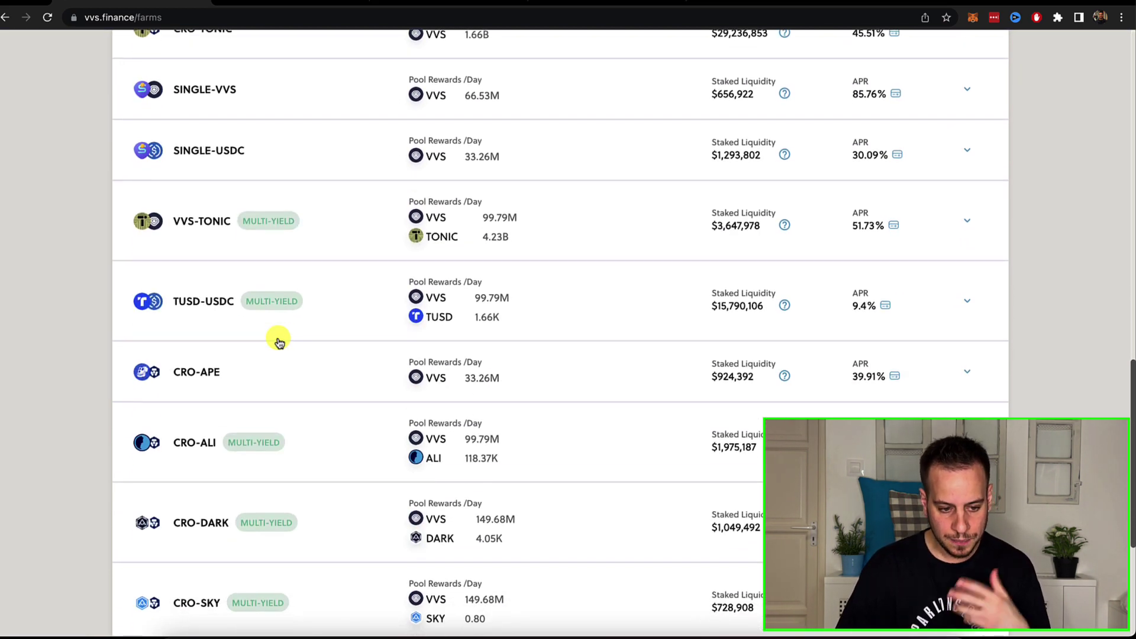
pyautogui.scroll(5, 279, 342)
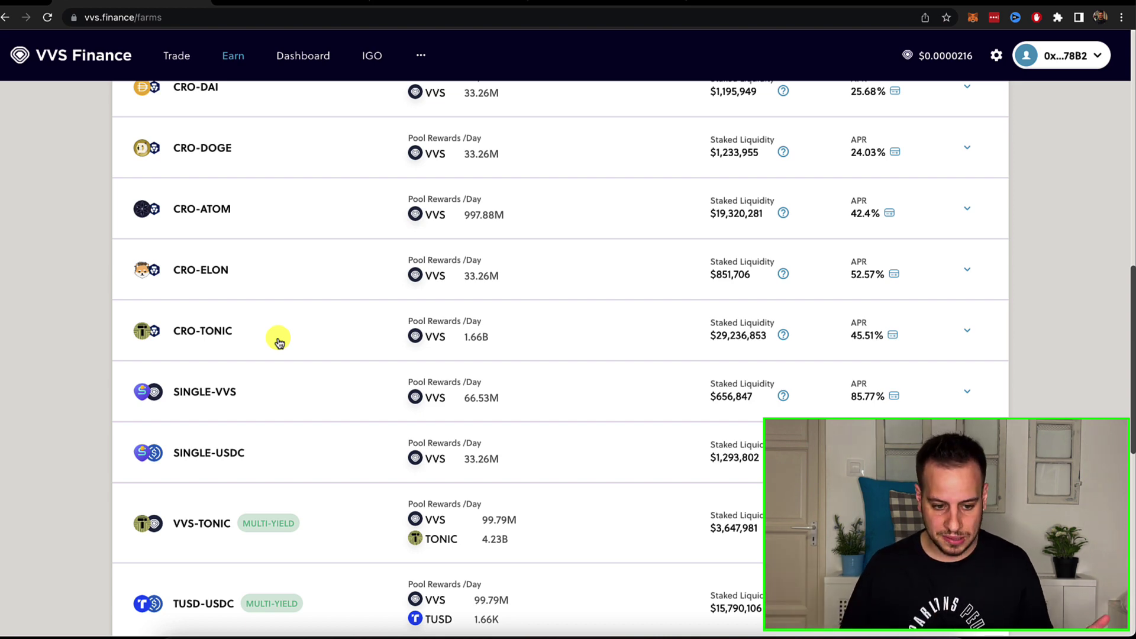
pyautogui.click(666, 2)
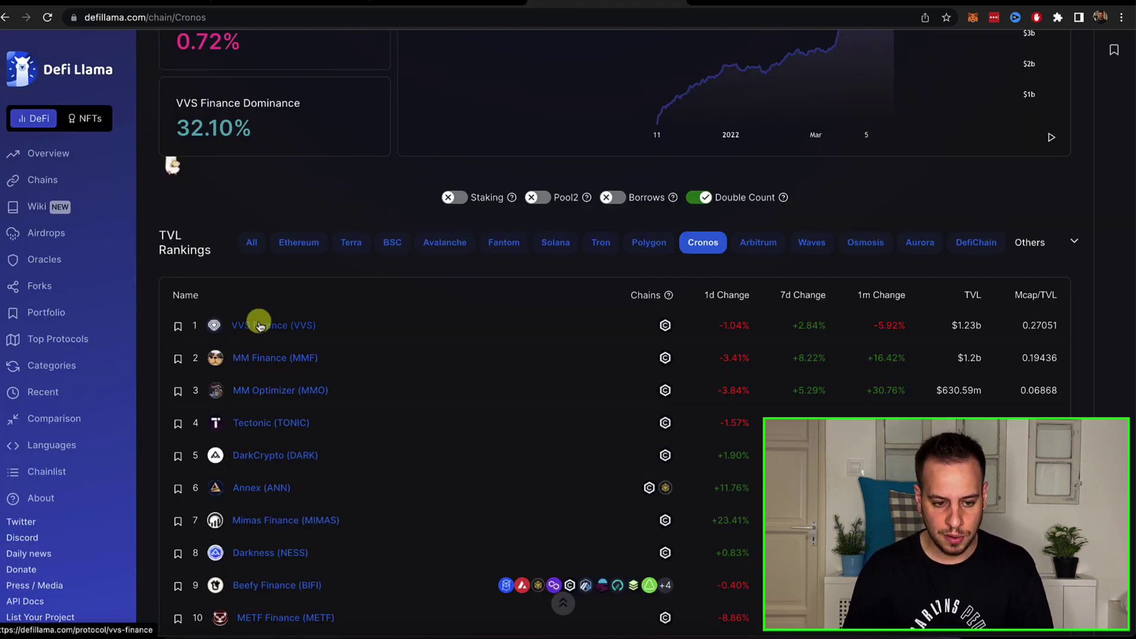
pyautogui.hotkey('ctrl', 'shift', 'Tab')
pyautogui.hotkey('ctrl', 'shift', 'Tab')
pyautogui.hotkey('ctrl', 'shift', 'Tab')
pyautogui.hotkey('ctrl', 'shift', 'Tab')
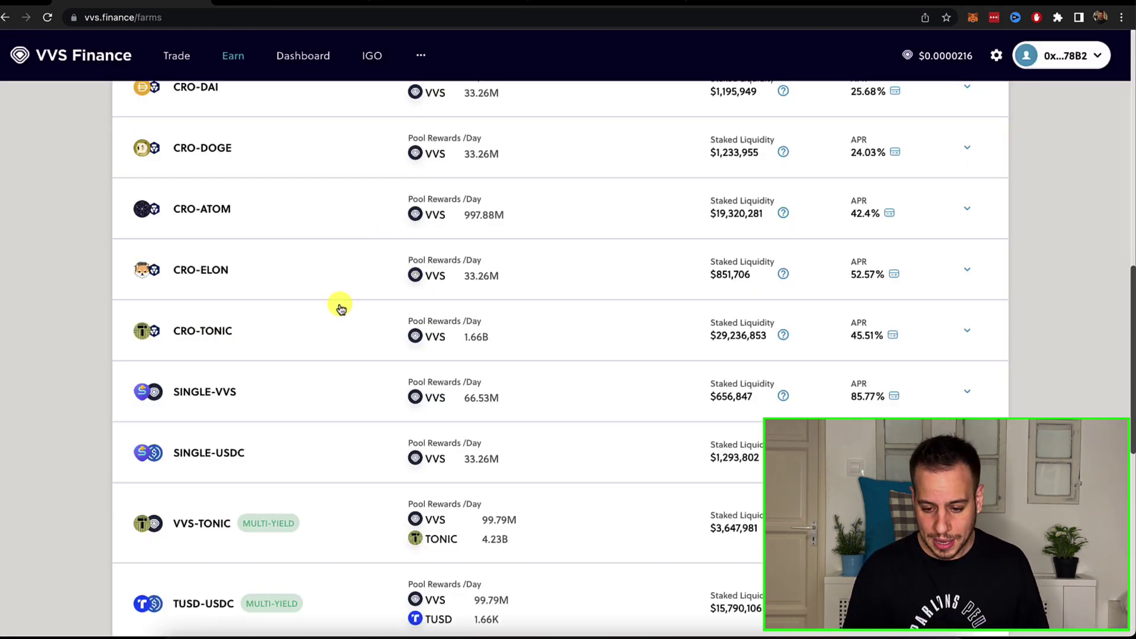
# Scroll down to the multi-yield farms, such as CRO-SKY at 254.36% and CRO-NESS at 199.71%
pyautogui.scroll(3, 338, 304)
pyautogui.scroll(2, 201, 435)
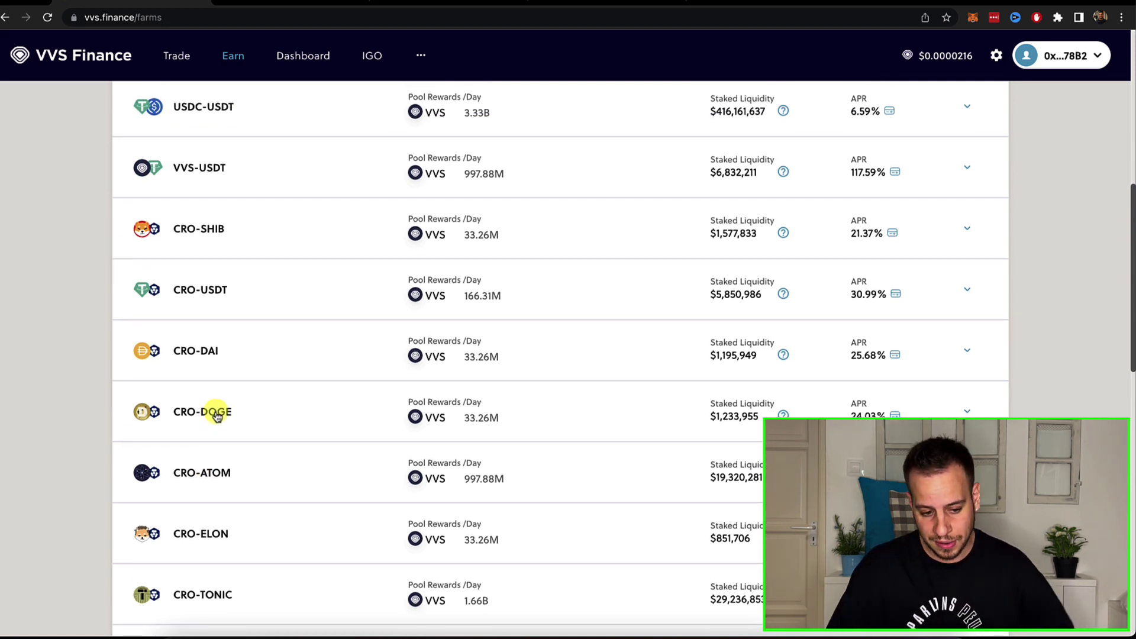
pyautogui.scroll(2, 172, 418)
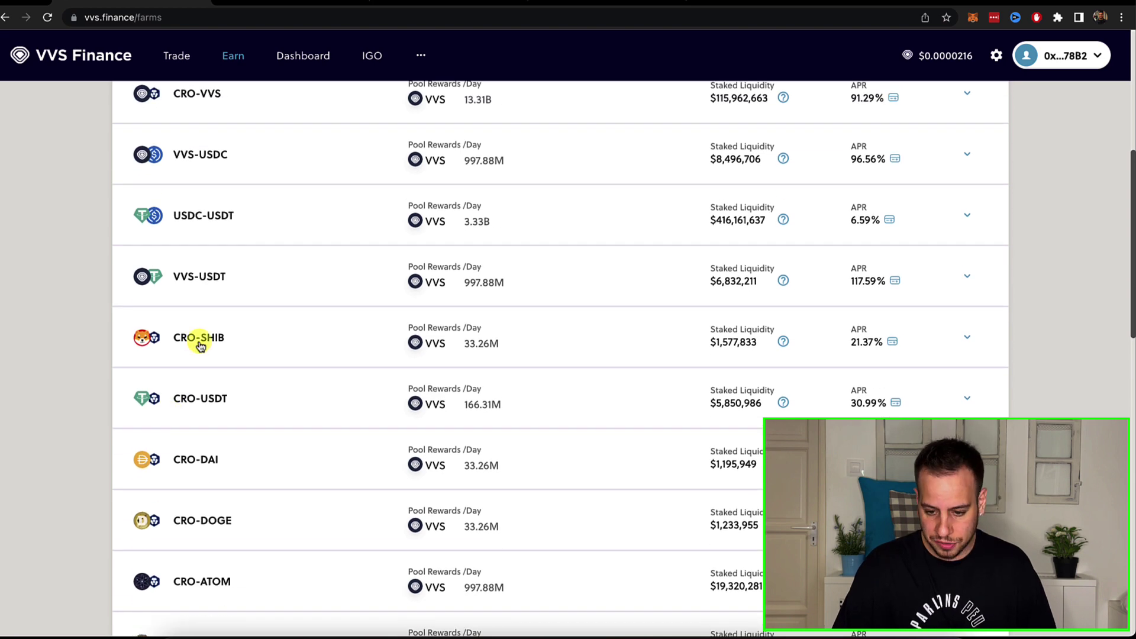
pyautogui.scroll(-8, 204, 376)
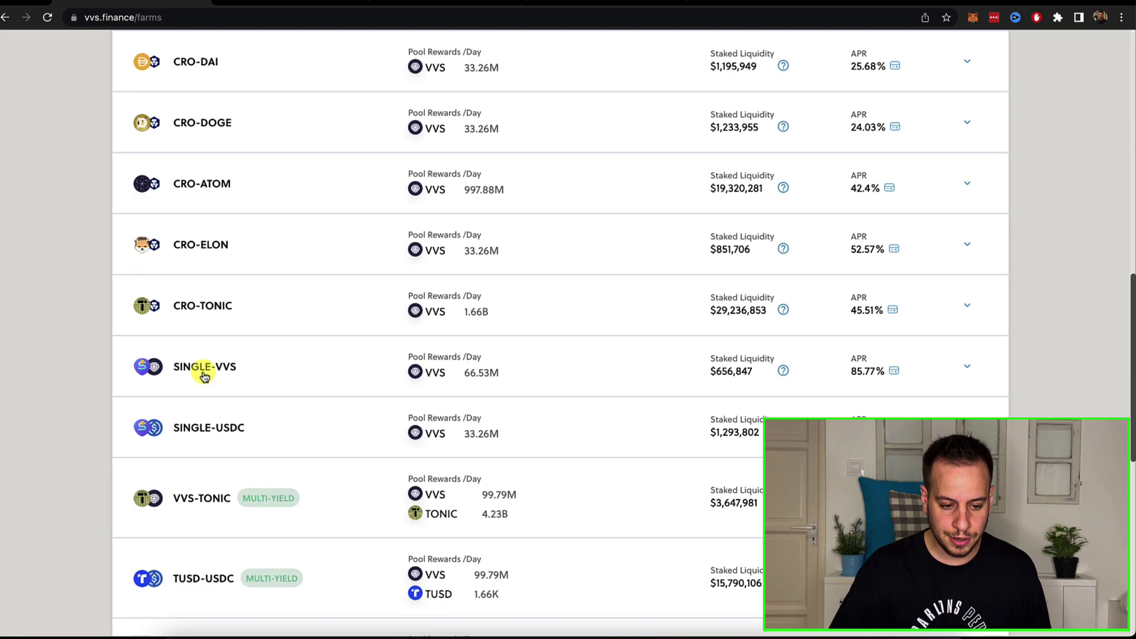
pyautogui.scroll(10, 204, 376)
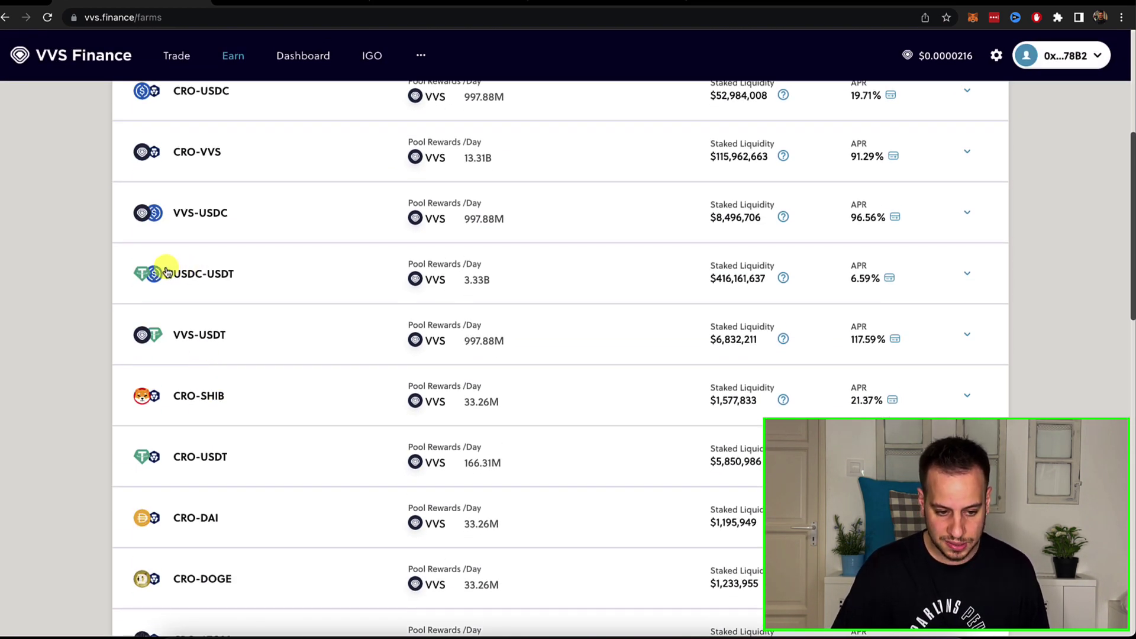
pyautogui.scroll(-10, 210, 432)
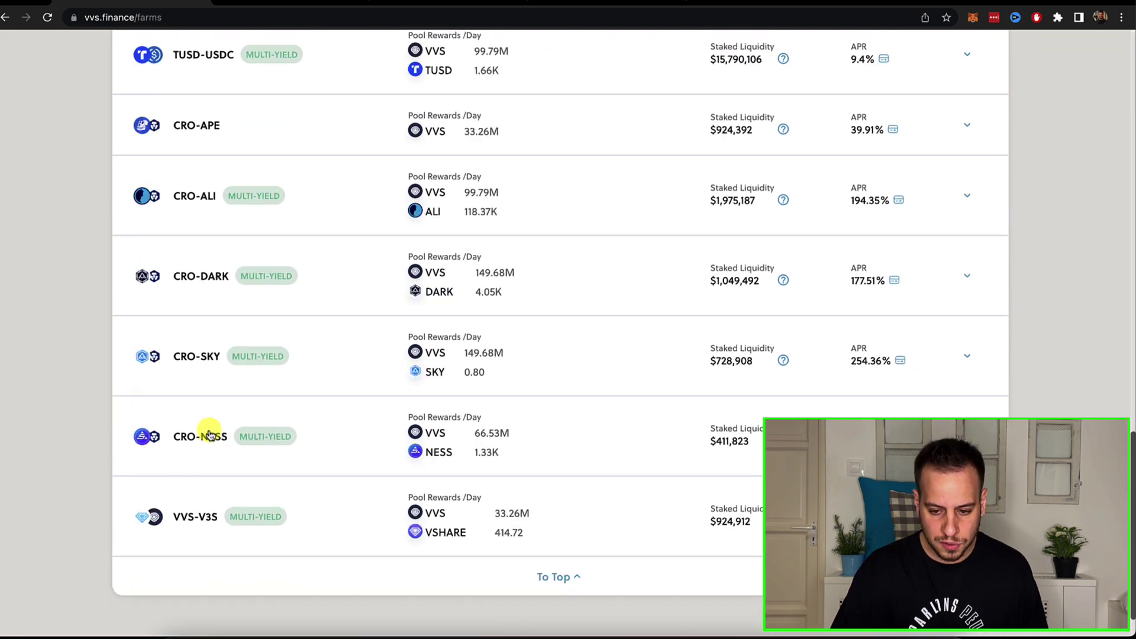
pyautogui.scroll(-1, 210, 435)
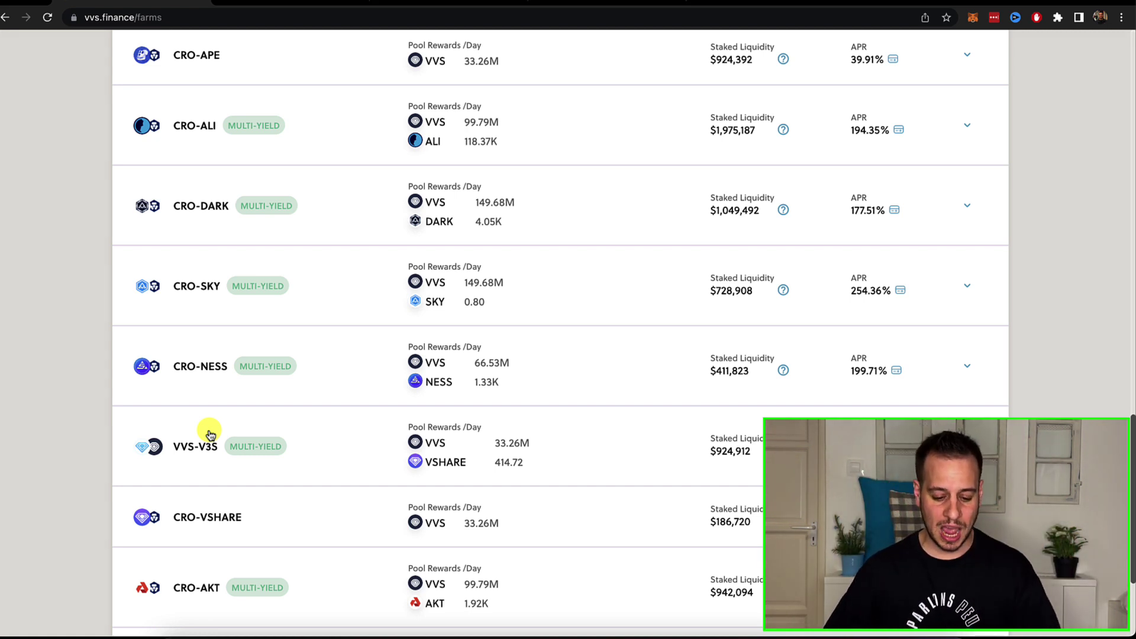
# Google 'vvs finance' in a new tab and follow the sponsored result to vvs-finannce.space
pyautogui.hotkey('ctrl', 't')
pyautogui.write('v')
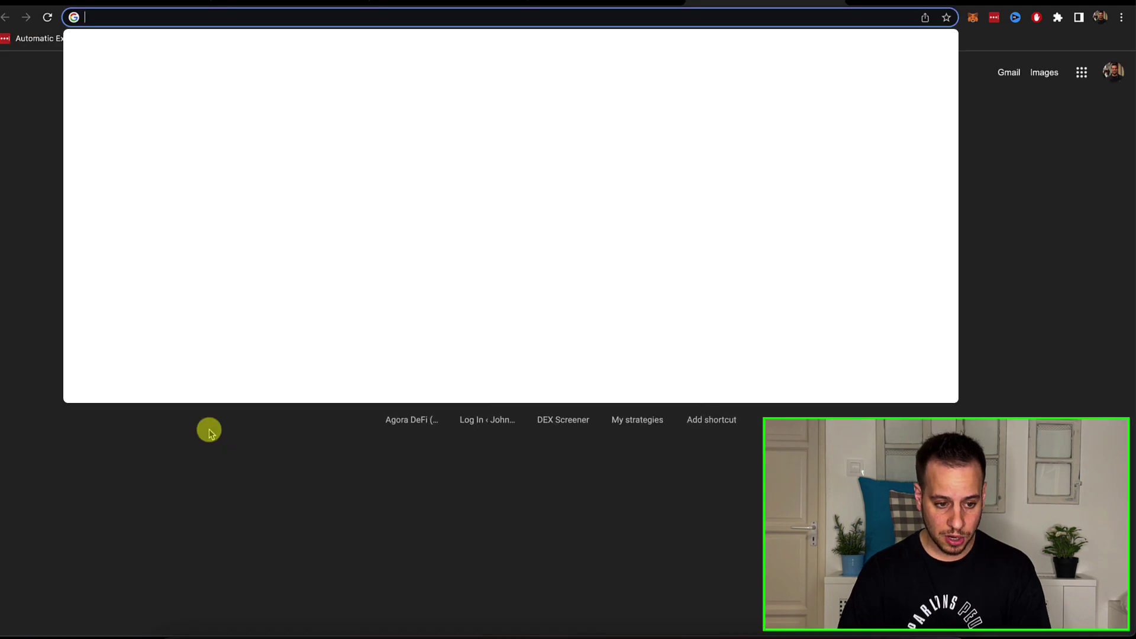
pyautogui.write('vs finan')
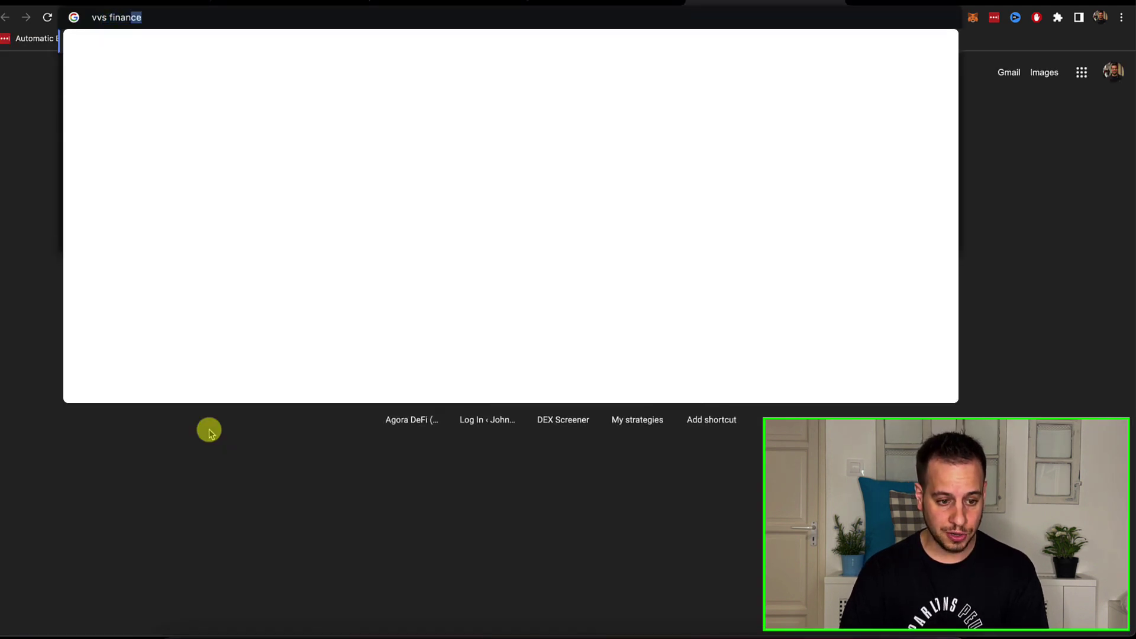
pyautogui.write('ce')
pyautogui.press('Return')
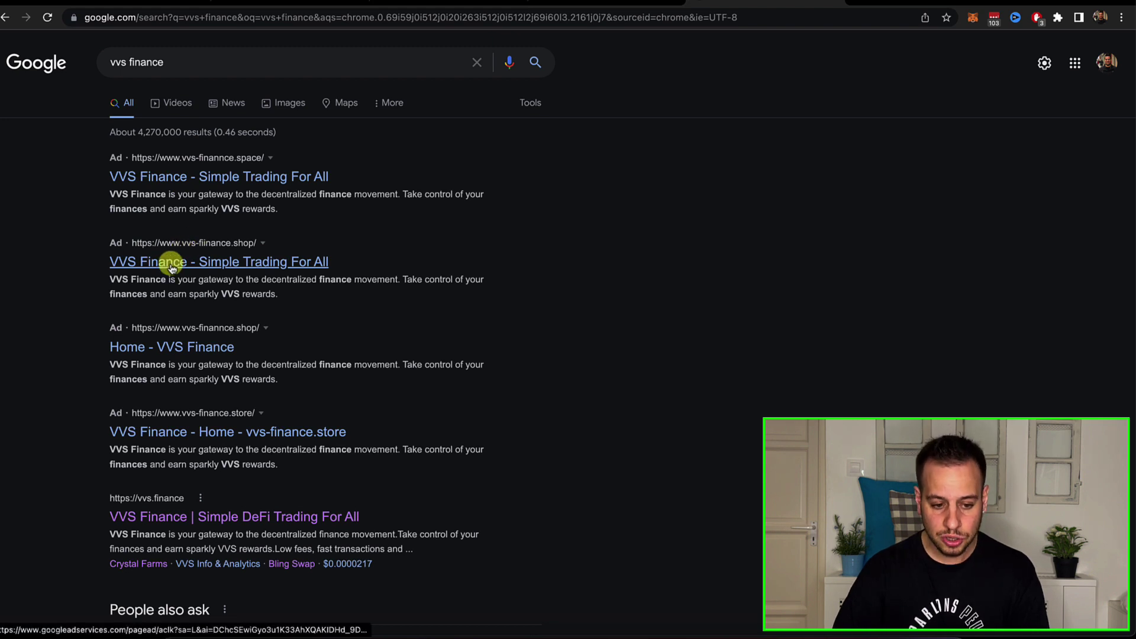
pyautogui.click(212, 184)
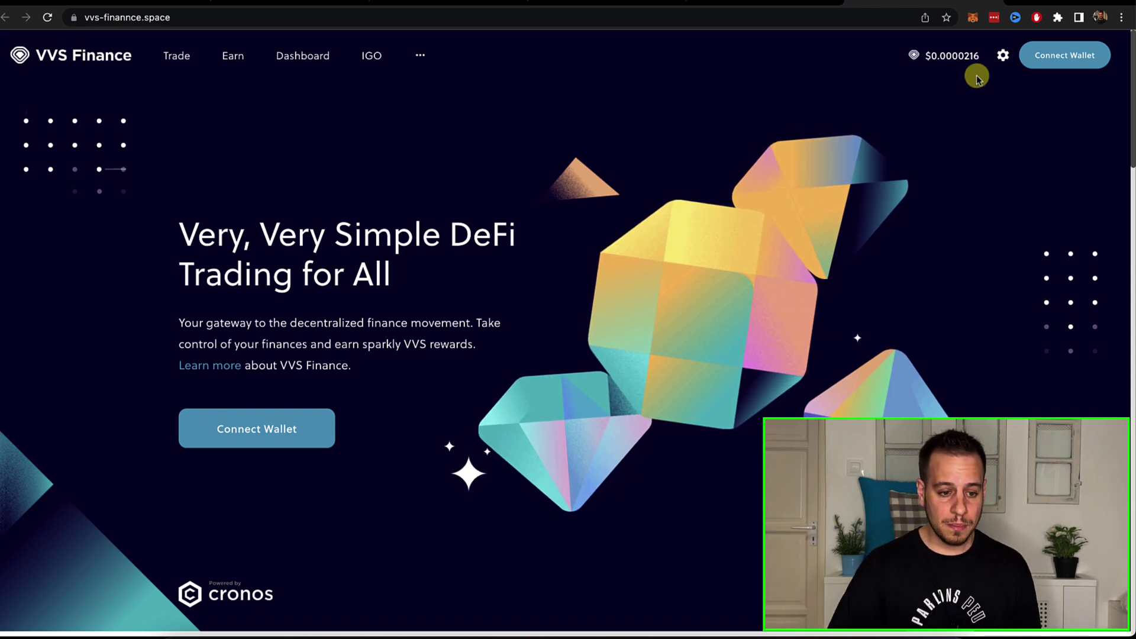
# Inspect the lookalike site's address and wallet-connect prompt, and check the unconnected Cronos wallet
pyautogui.click(127, 15)
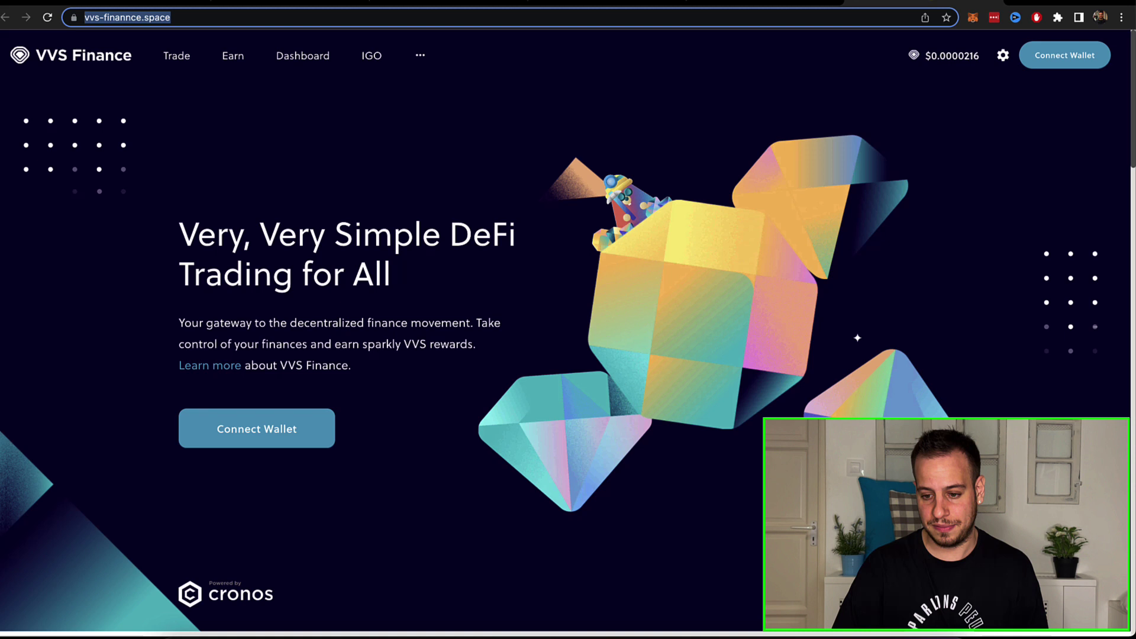
pyautogui.click(1064, 55)
pyautogui.click(504, 261)
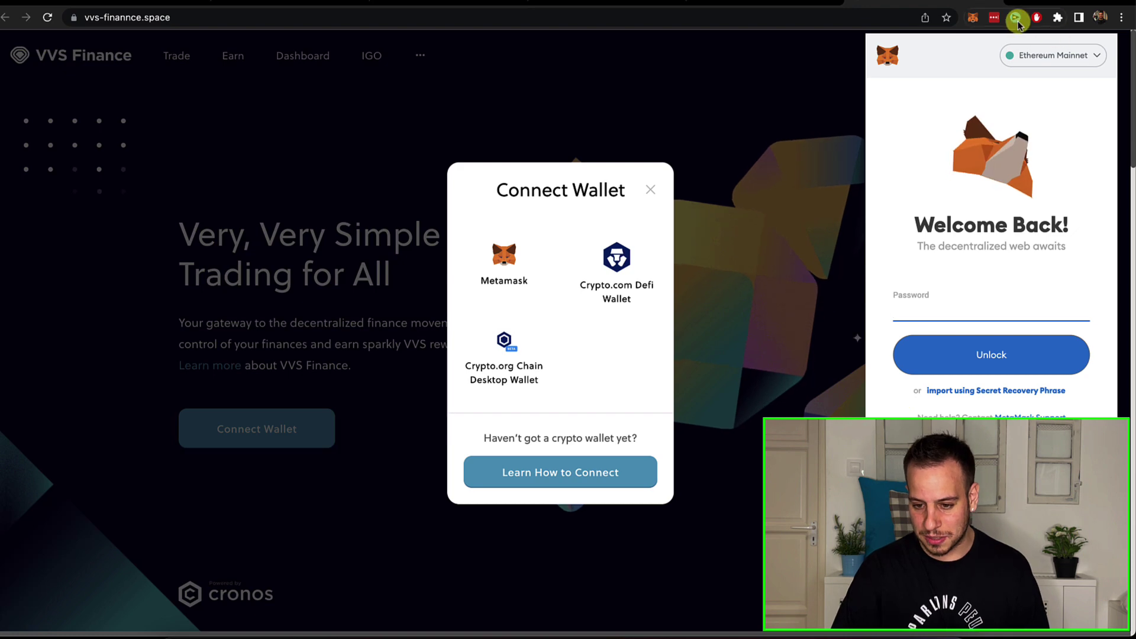
pyautogui.click(975, 18)
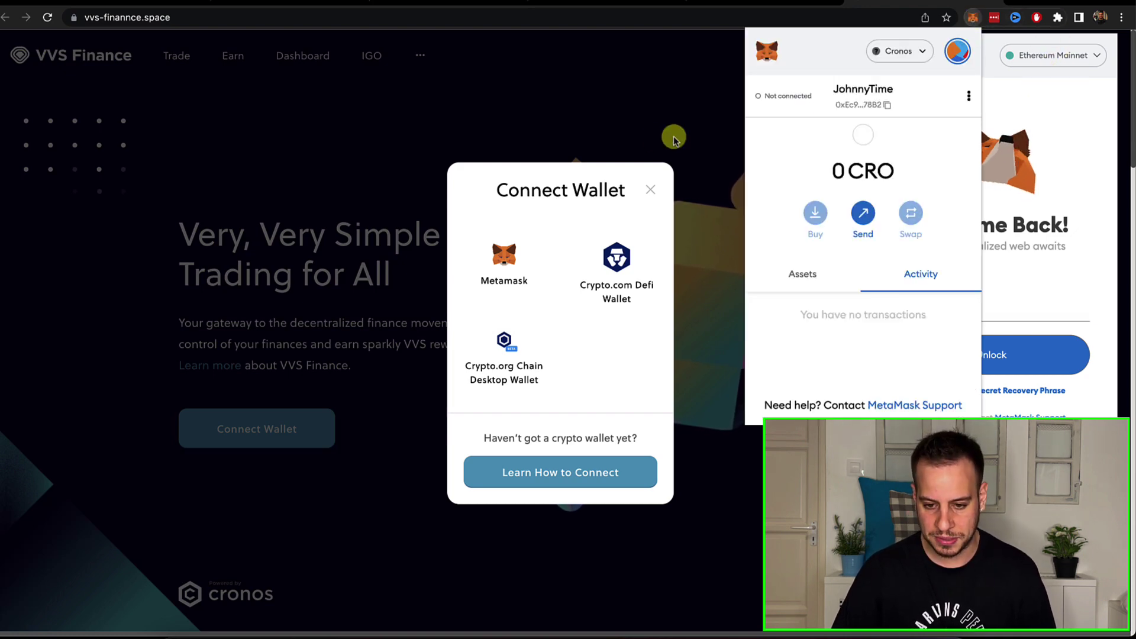
pyautogui.click(684, 118)
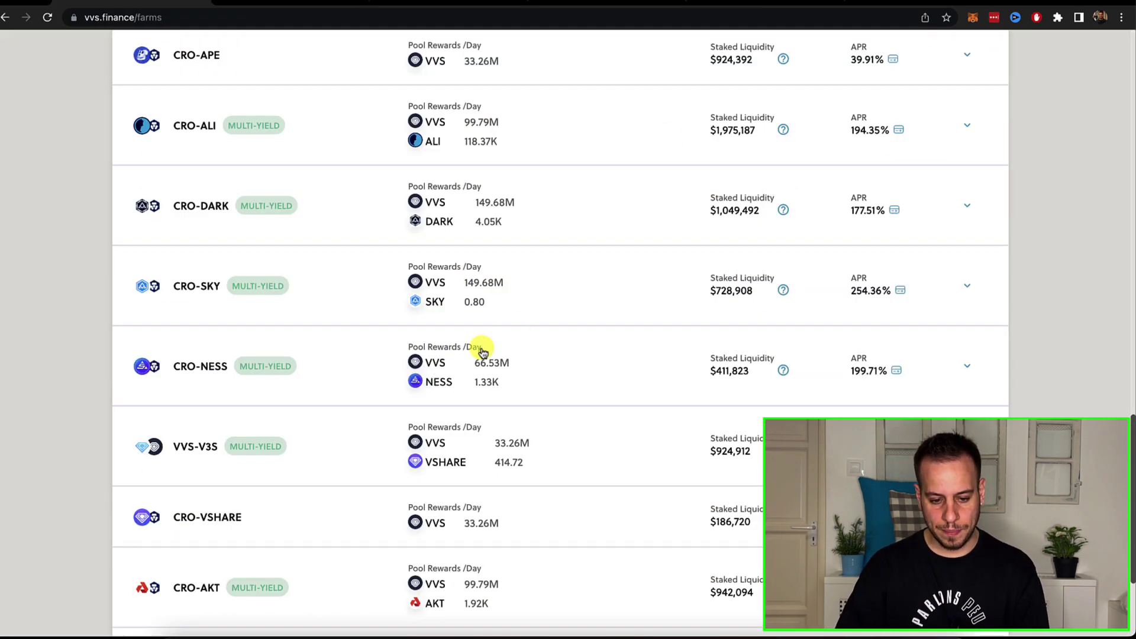
# Go from the Crystal Farms list to the Glitter Mines page via Earn > Mines
pyautogui.scroll(-3, 483, 352)
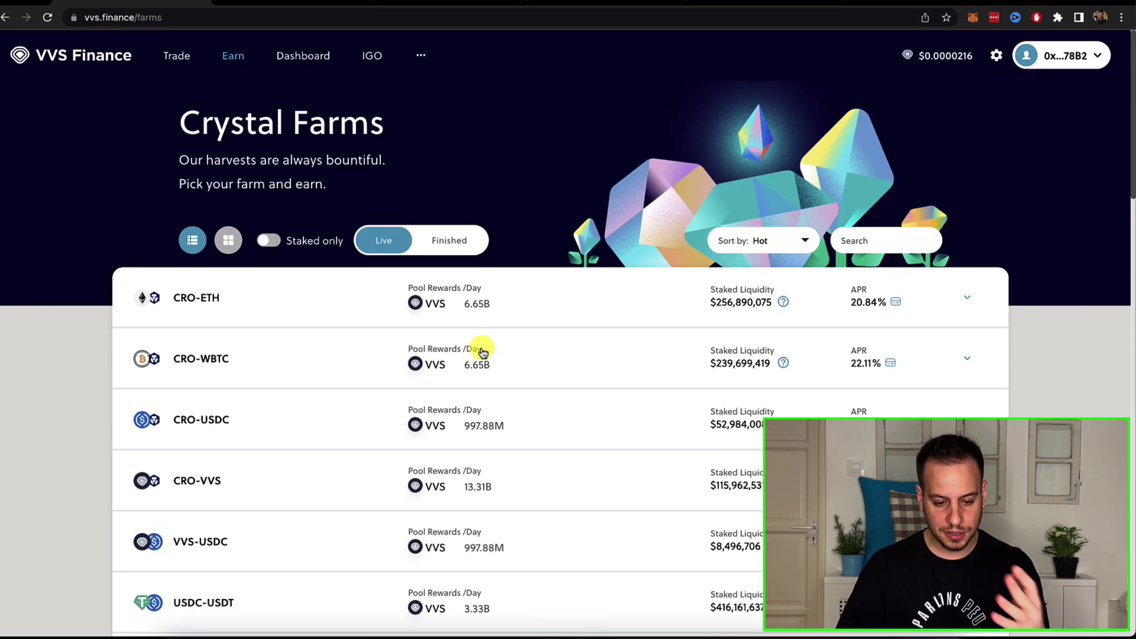
pyautogui.scroll(-1, 489, 425)
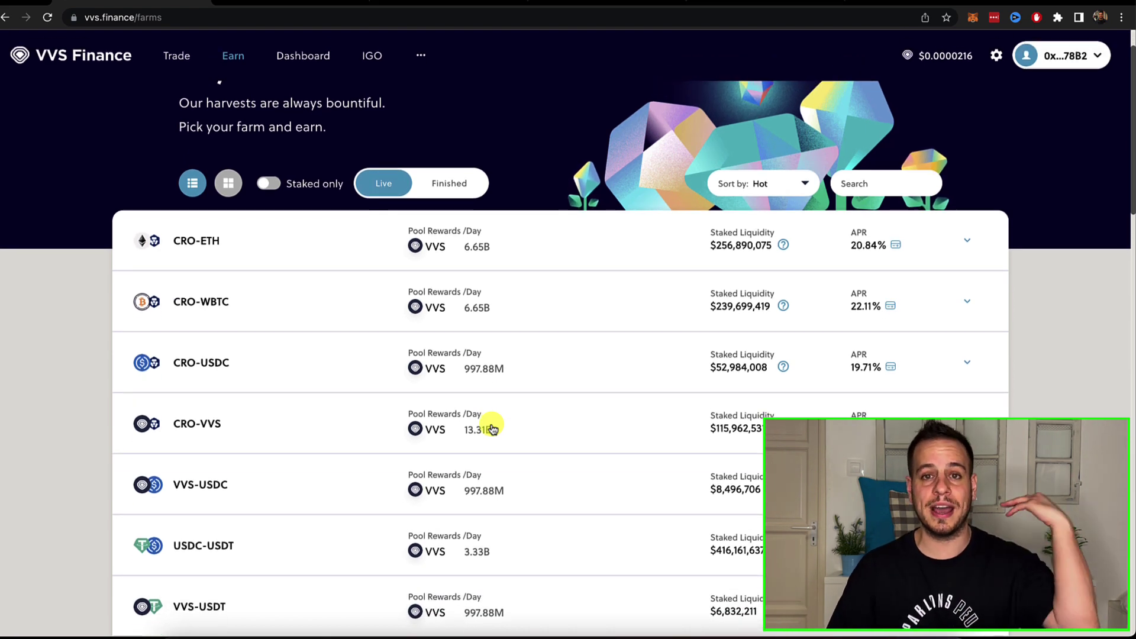
pyautogui.moveTo(243, 47)
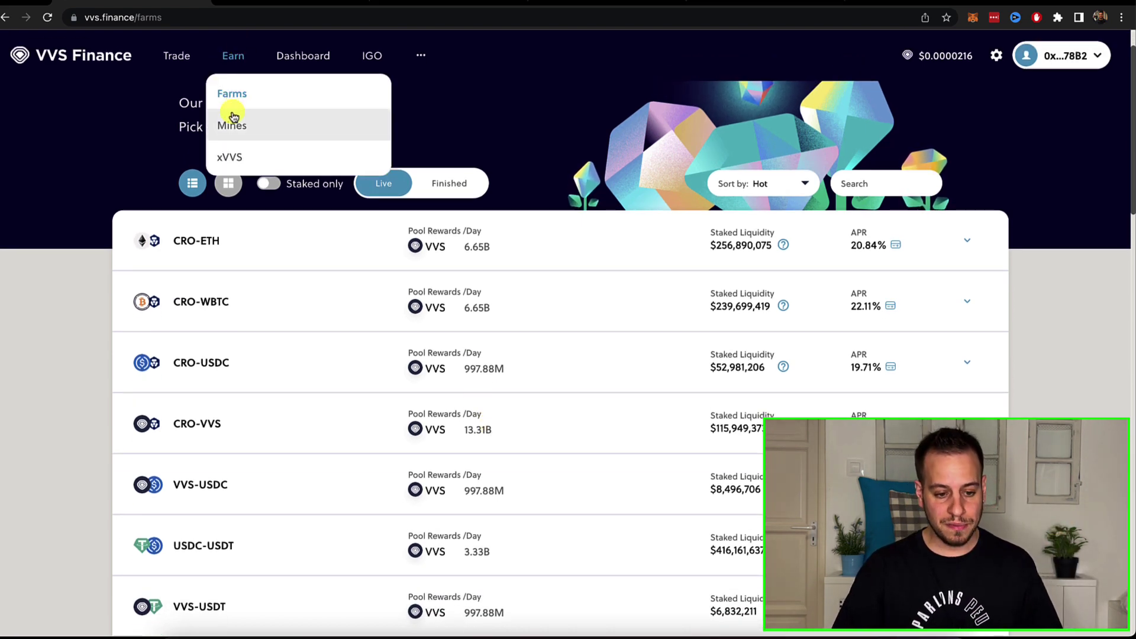
pyautogui.click(233, 124)
# Browse the VVS and xVVS staking pool cards, highlighting the Earn SKY pool title
pyautogui.scroll(-1, 330, 414)
pyautogui.scroll(-1, 353, 467)
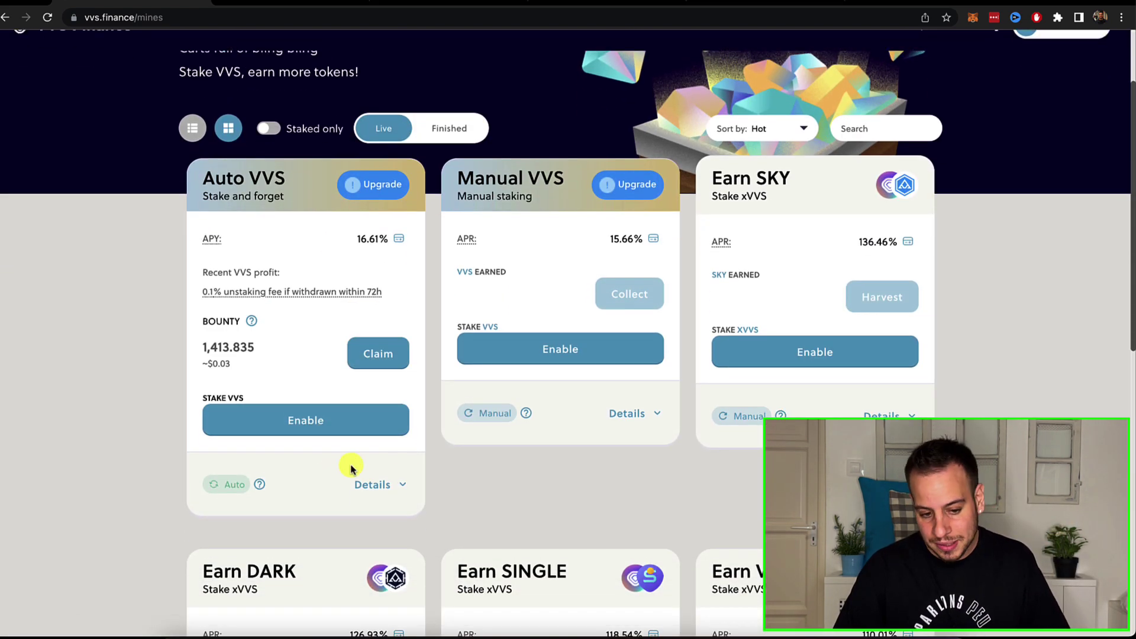
pyautogui.scroll(3, 406, 449)
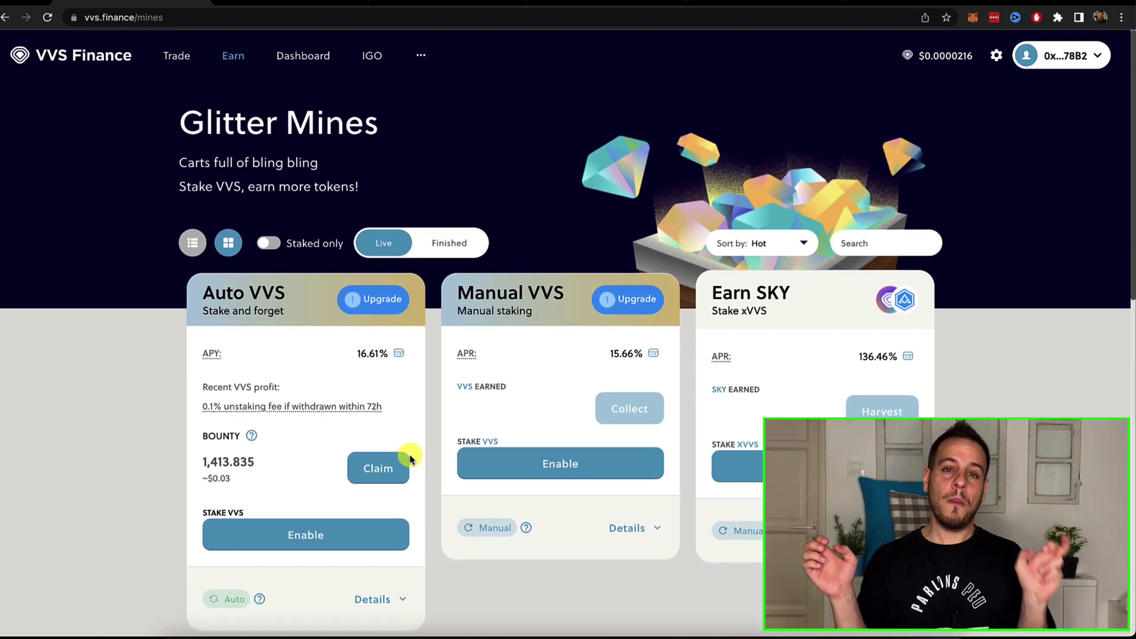
pyautogui.scroll(-5, 429, 384)
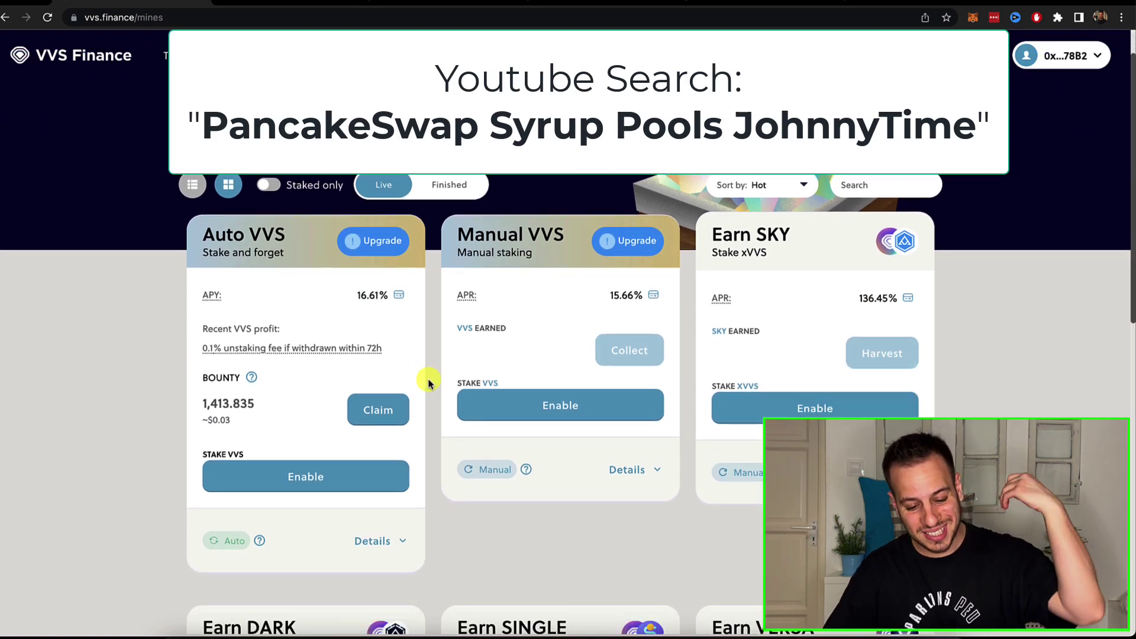
pyautogui.scroll(-3, 428, 383)
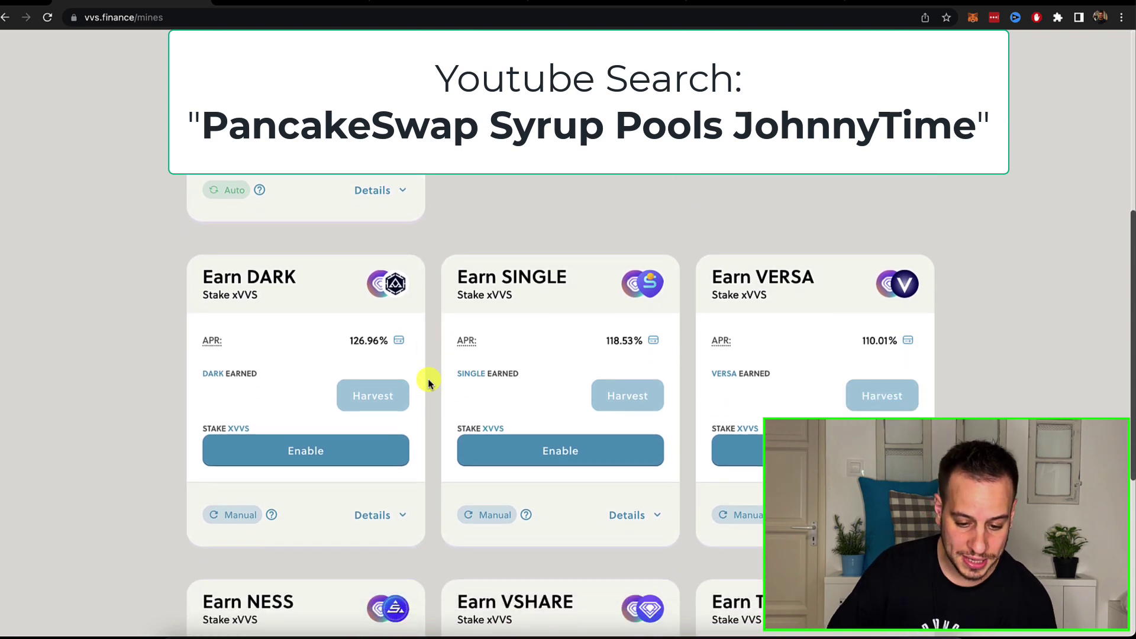
pyautogui.scroll(8, 428, 383)
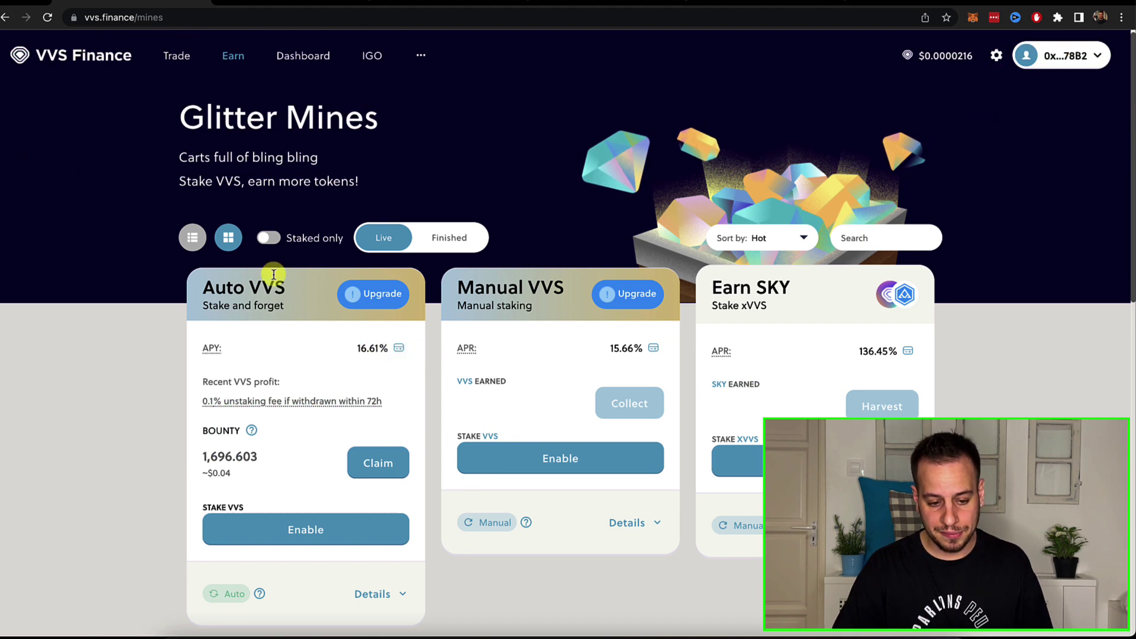
pyautogui.moveTo(460, 281); pyautogui.dragTo(603, 293)
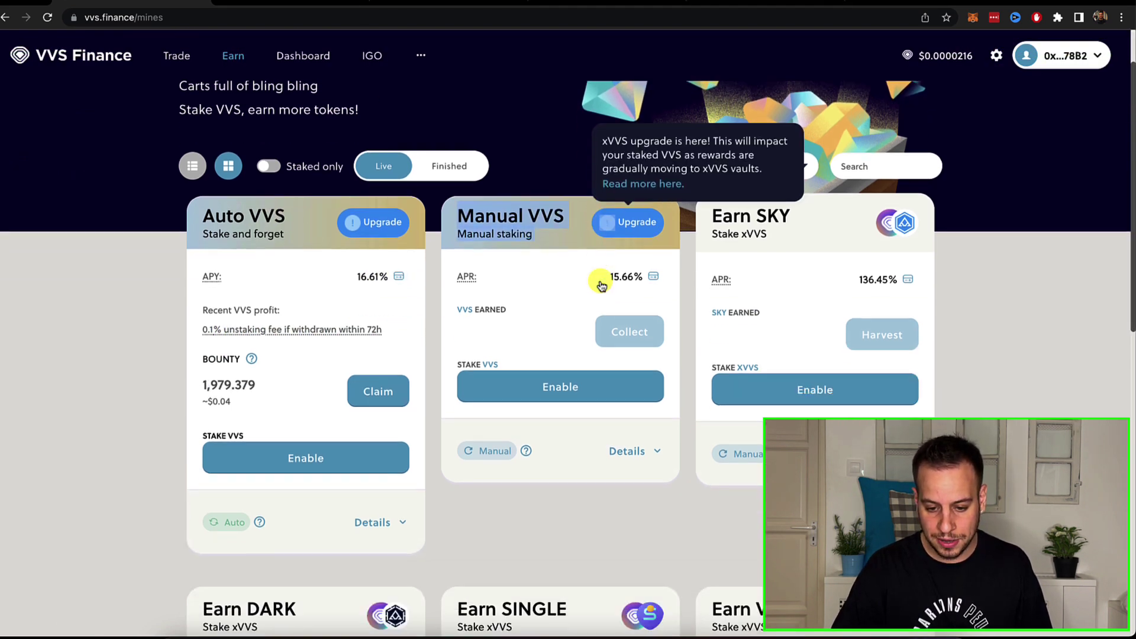
pyautogui.scroll(-2, 718, 200)
pyautogui.moveTo(719, 195); pyautogui.dragTo(786, 199)
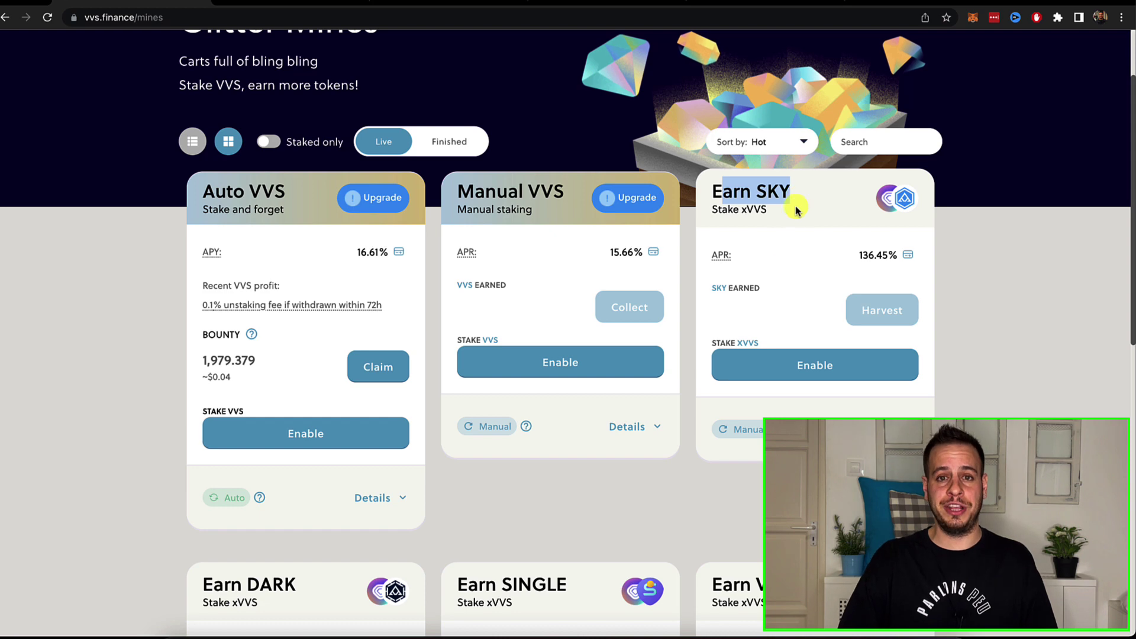
pyautogui.scroll(3, 797, 210)
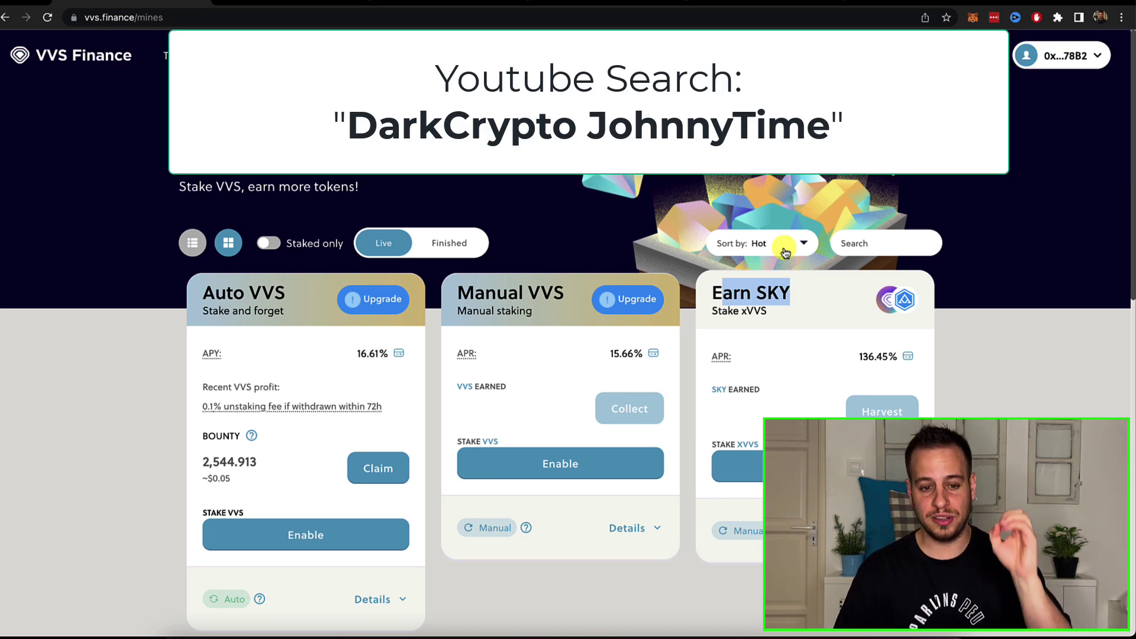
pyautogui.scroll(-3, 251, 215)
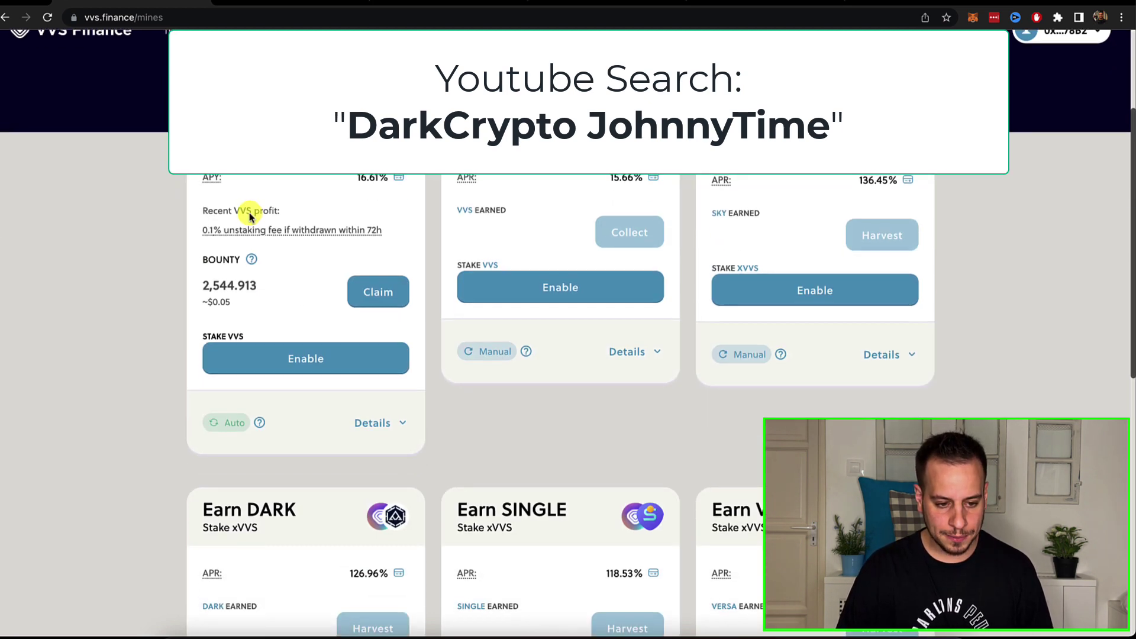
# Open the xVVS staking page and highlight the 1 xVVS = 1.0378 VVS exchange rate
pyautogui.click(284, 55)
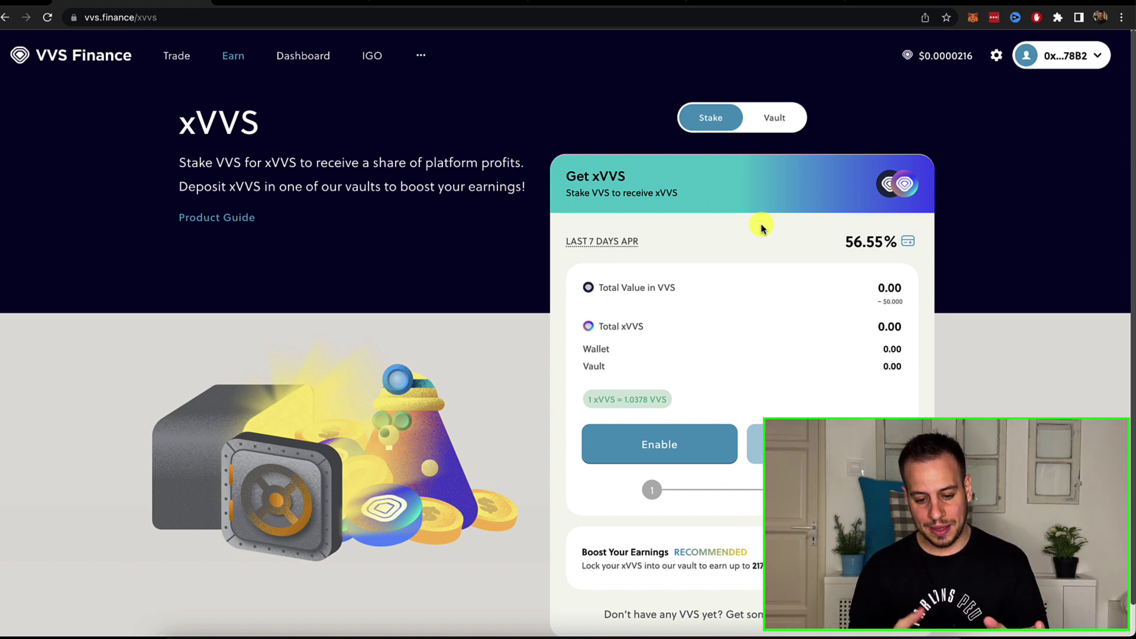
pyautogui.moveTo(589, 398); pyautogui.dragTo(660, 398)
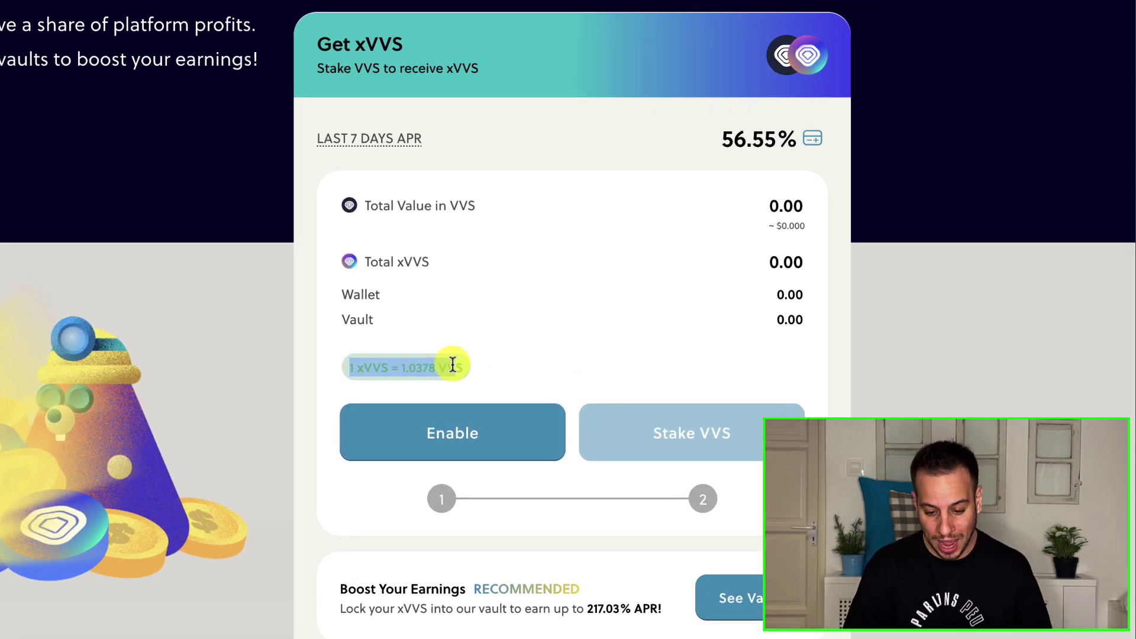
pyautogui.scroll(-1, 453, 364)
pyautogui.rightClick(452, 362)
pyautogui.click(386, 251)
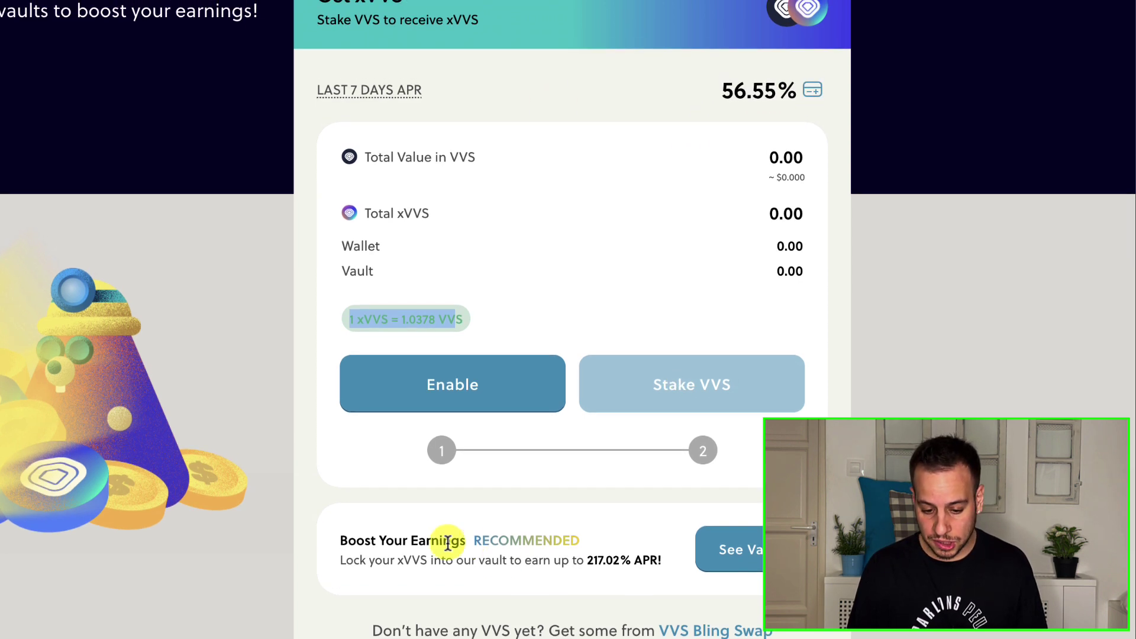
# Highlight the vault boost line offering up to 217.02% APR
pyautogui.moveTo(443, 540); pyautogui.dragTo(611, 574)
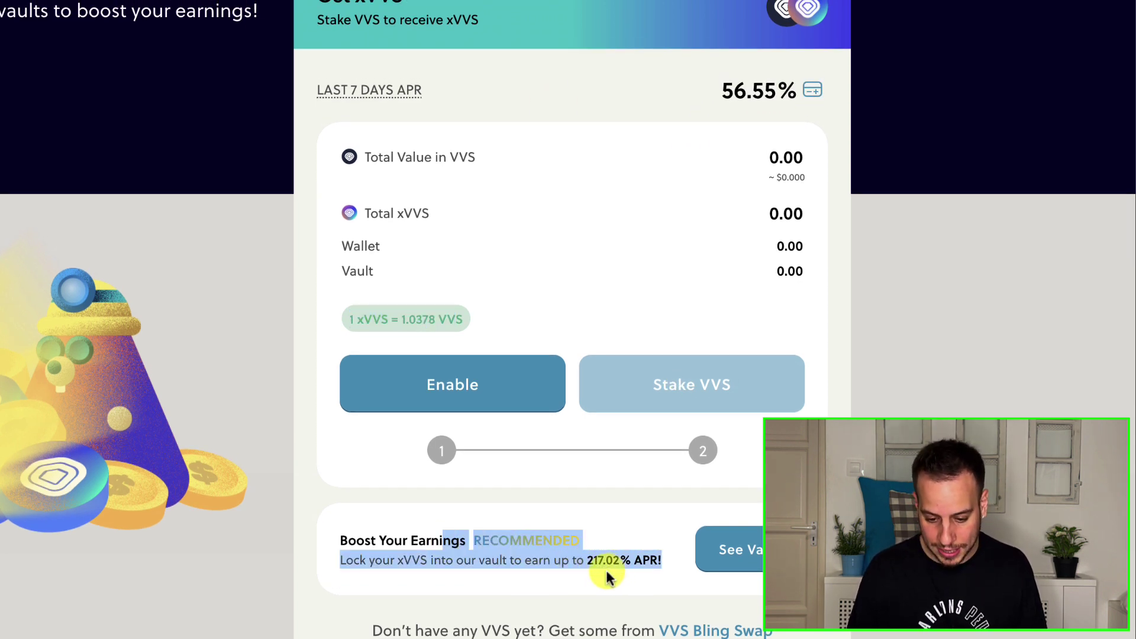
pyautogui.tripleClick(604, 568)
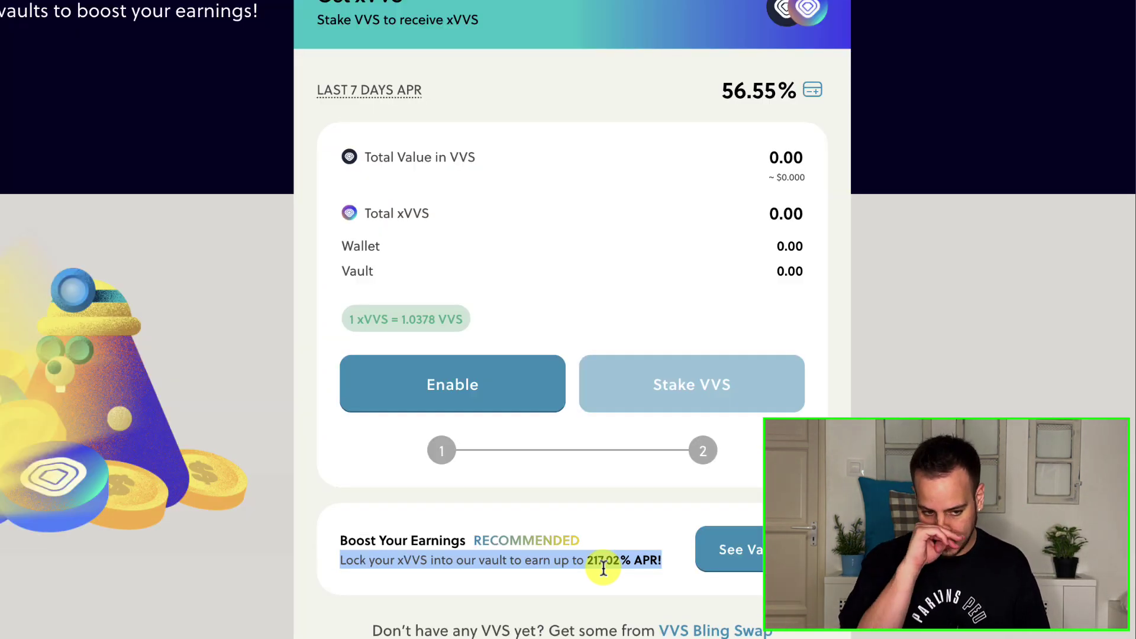
pyautogui.scroll(2, 603, 568)
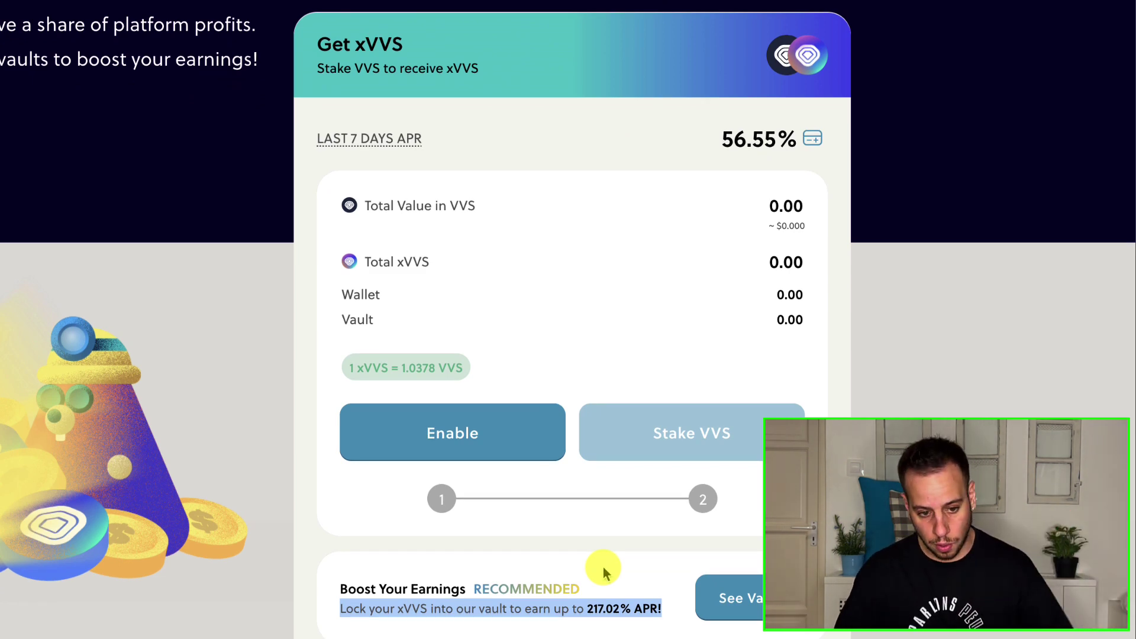
# Go to the project's GitHub code and open the vvs-ui repository
pyautogui.moveTo(106, 0)
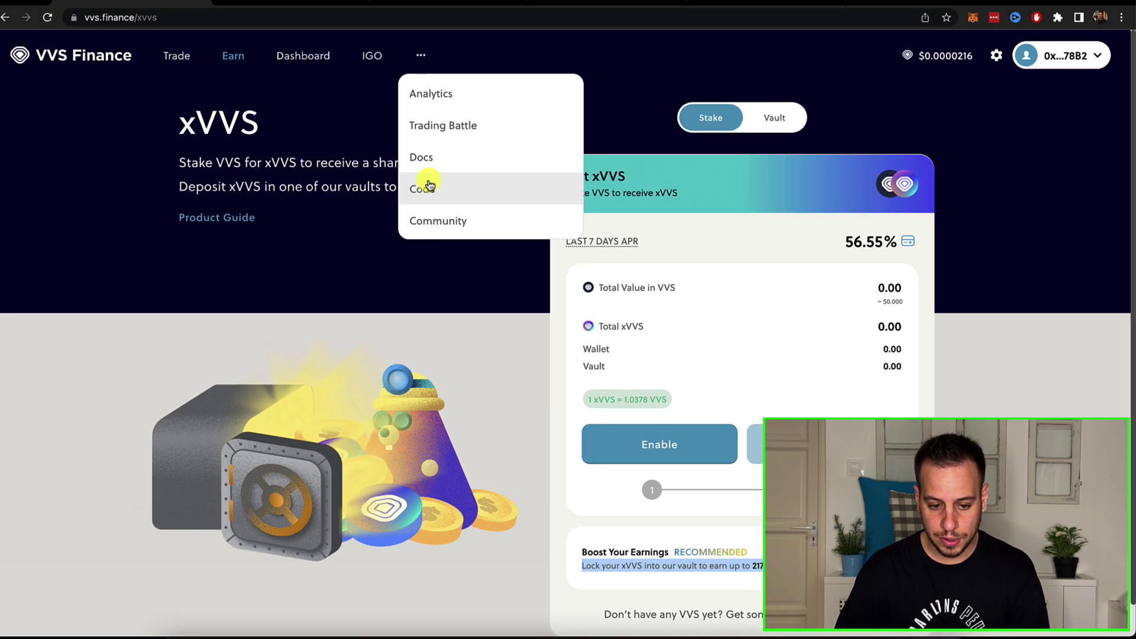
pyautogui.click(424, 193)
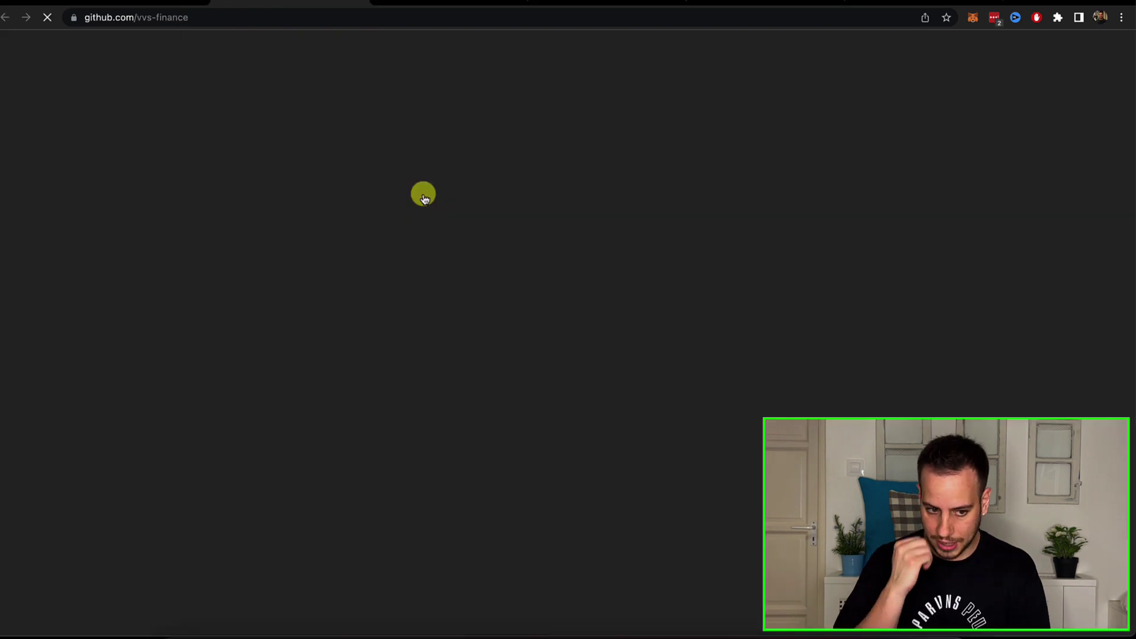
pyautogui.scroll(-1, 398, 332)
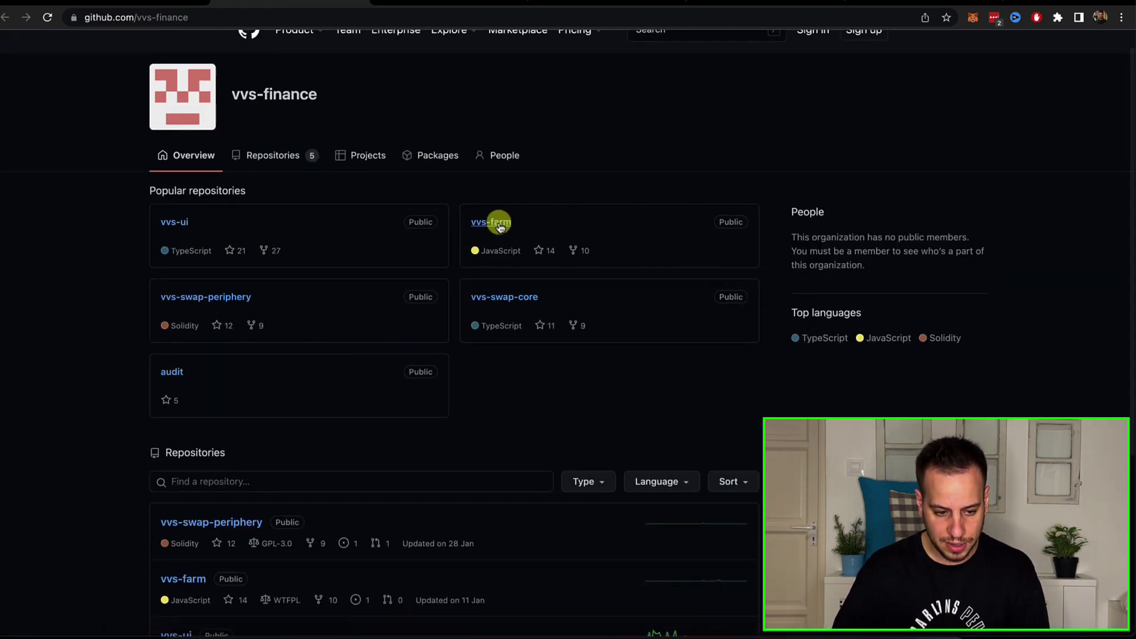
pyautogui.click(166, 224)
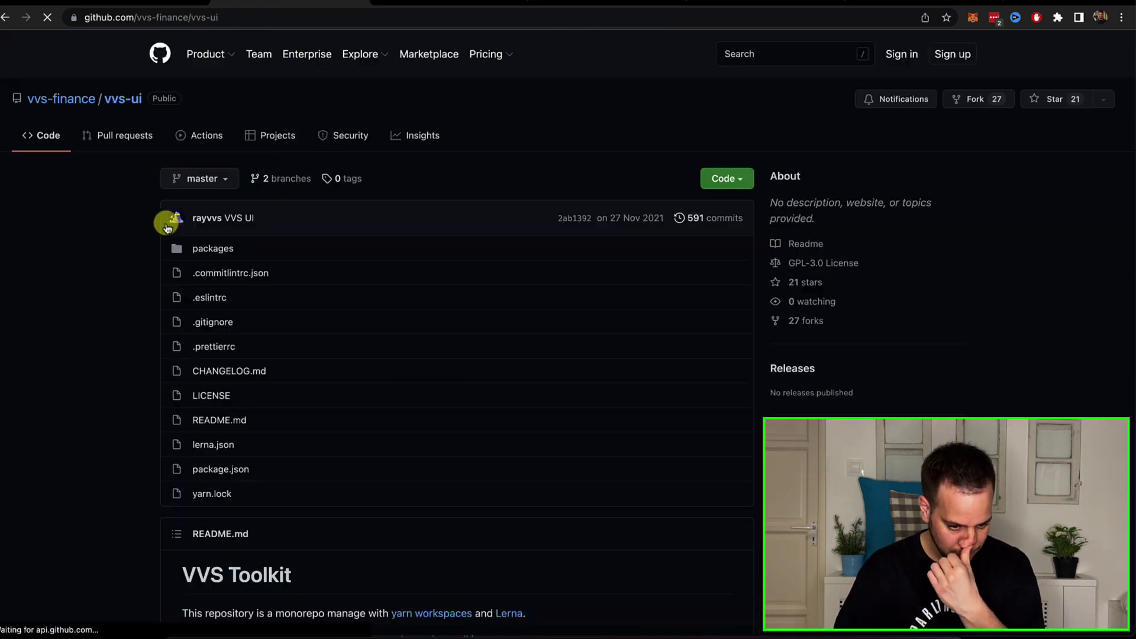
# Highlight 'monorepo' and the pancake-toolkit fork note in the README, then return to the xVVS page
pyautogui.scroll(-5, 208, 399)
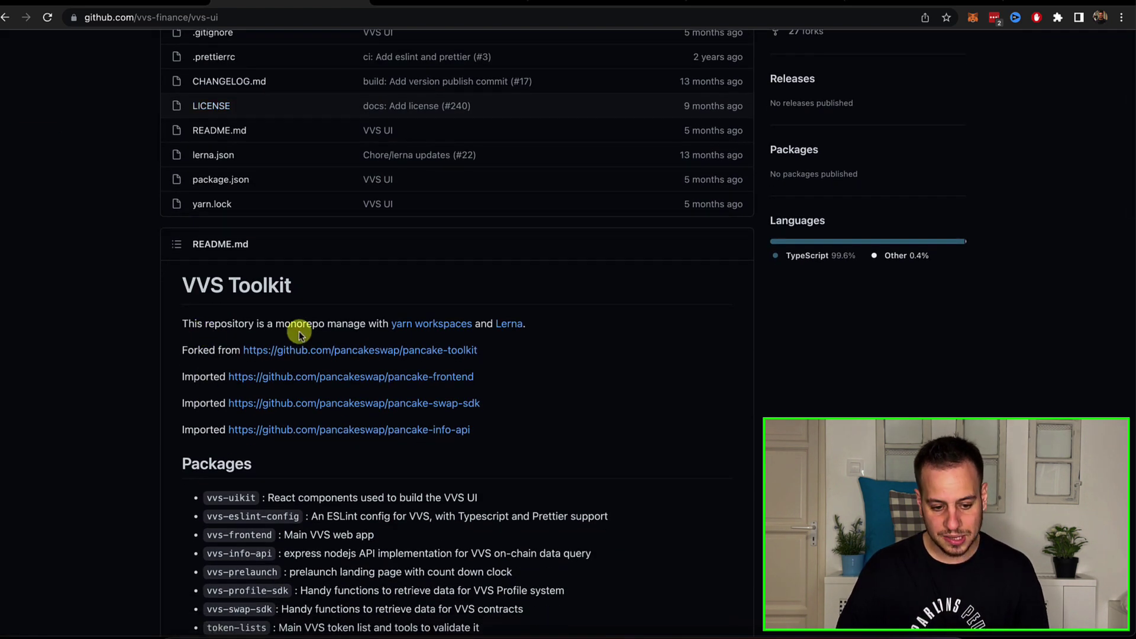
pyautogui.moveTo(276, 328); pyautogui.dragTo(331, 325)
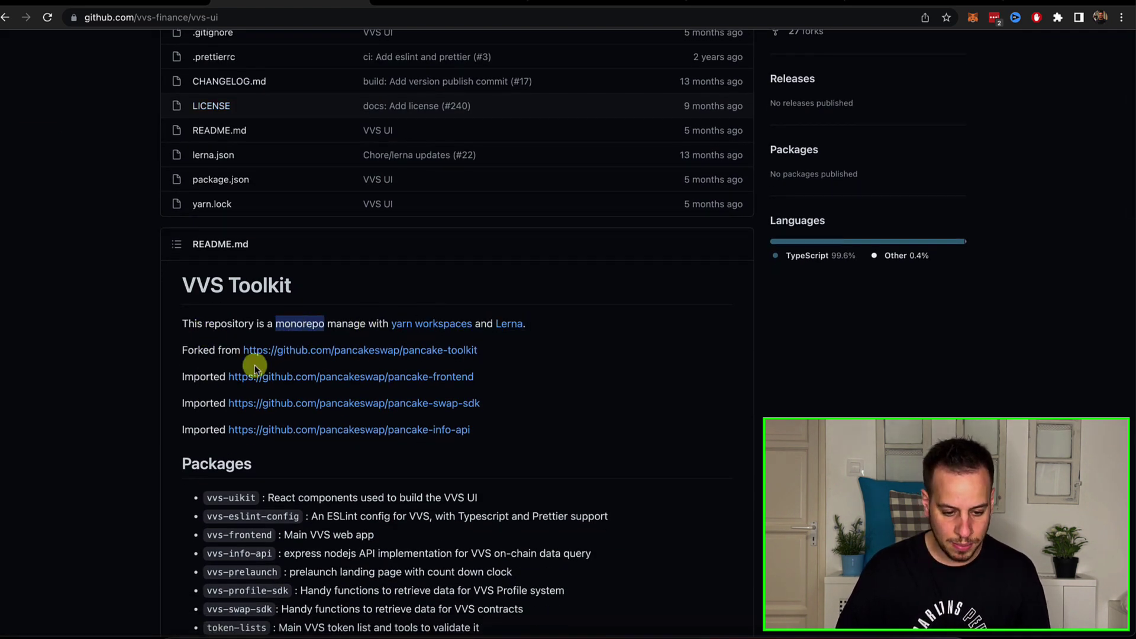
pyautogui.moveTo(195, 351); pyautogui.dragTo(476, 358)
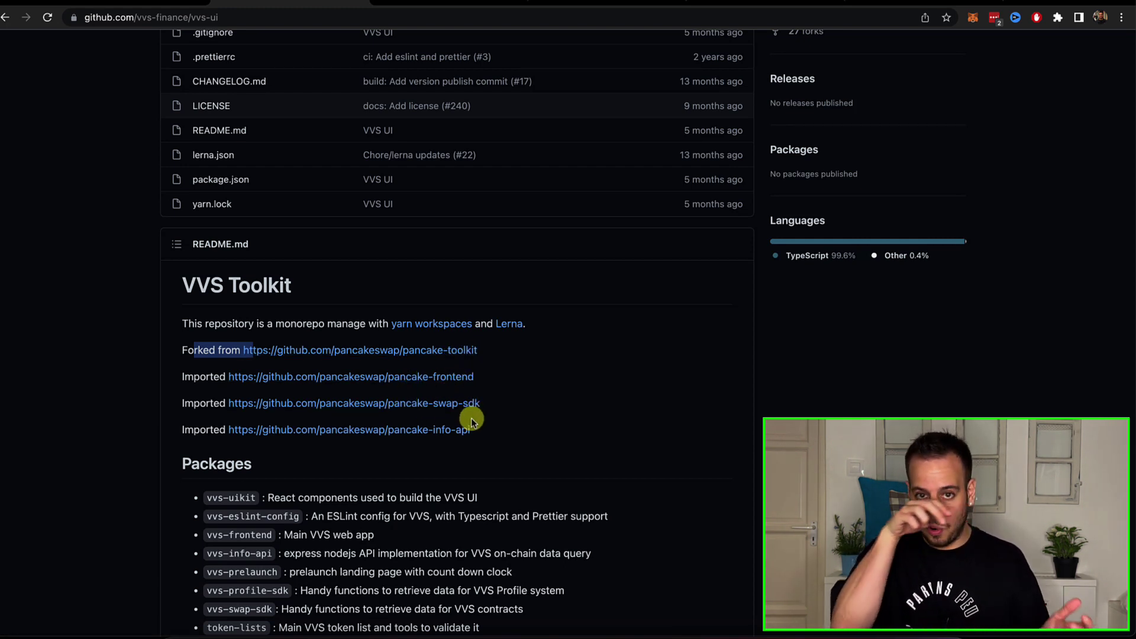
pyautogui.hotkey('ctrl', 'shift', 'Tab')
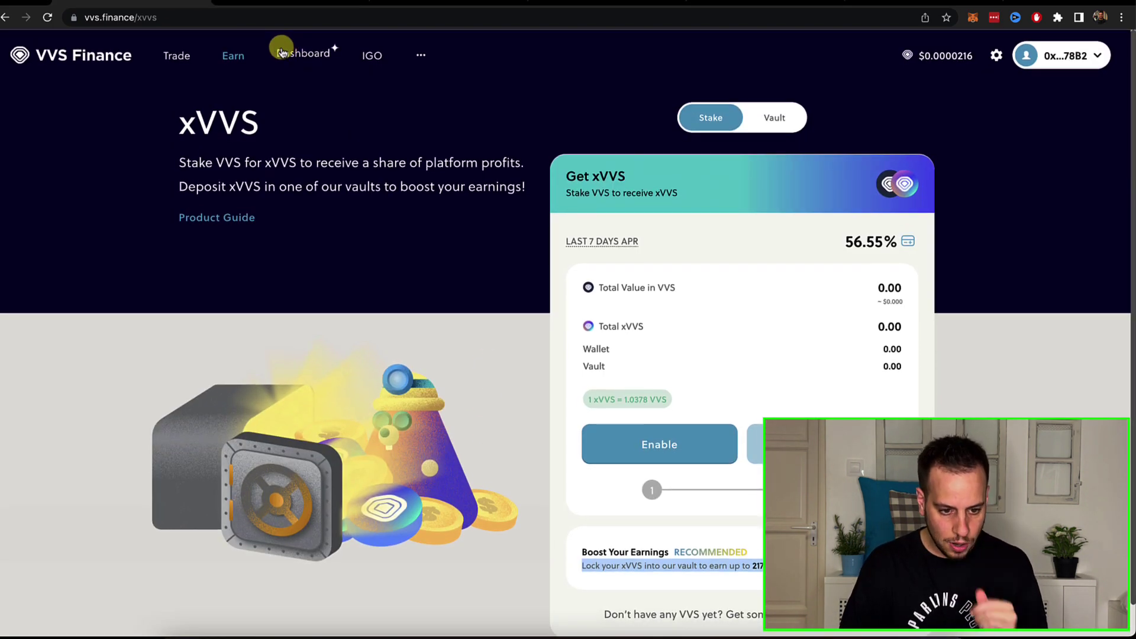
# Open the Initial Gem Offerings page and highlight the 12,000,000 ARGO basic sale amount
pyautogui.click(371, 57)
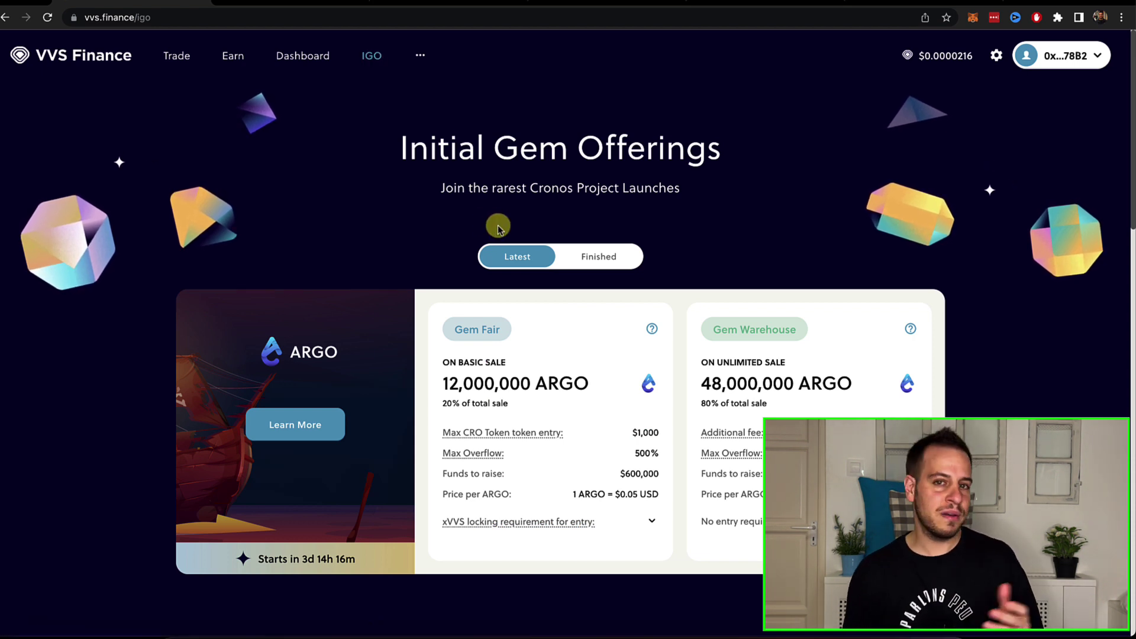
pyautogui.scroll(-2, 498, 227)
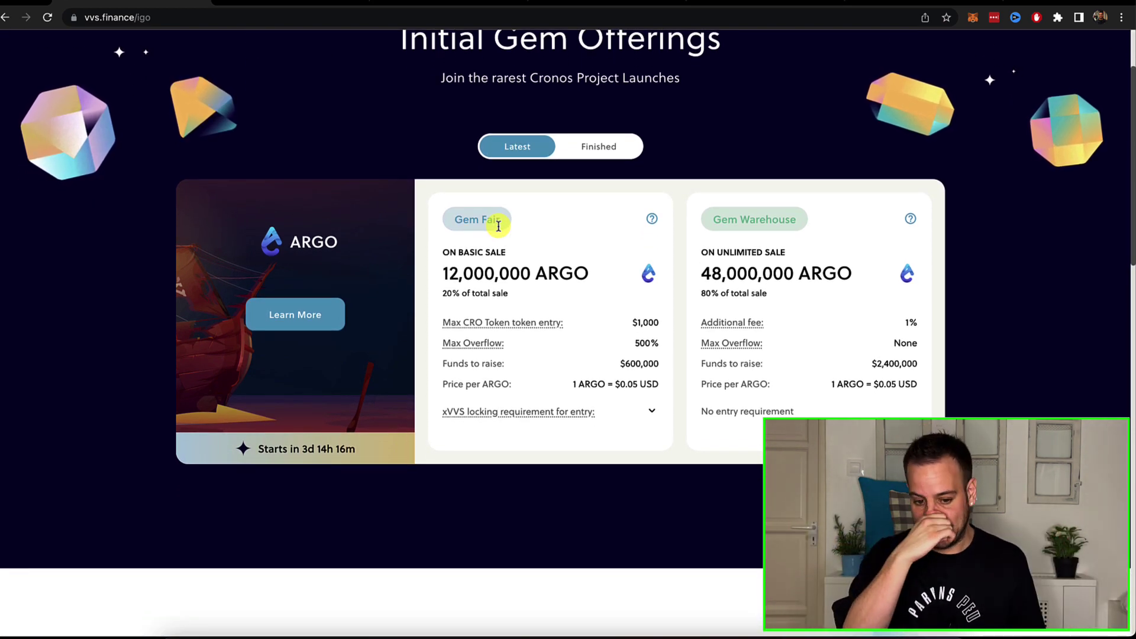
pyautogui.scroll(-1, 497, 225)
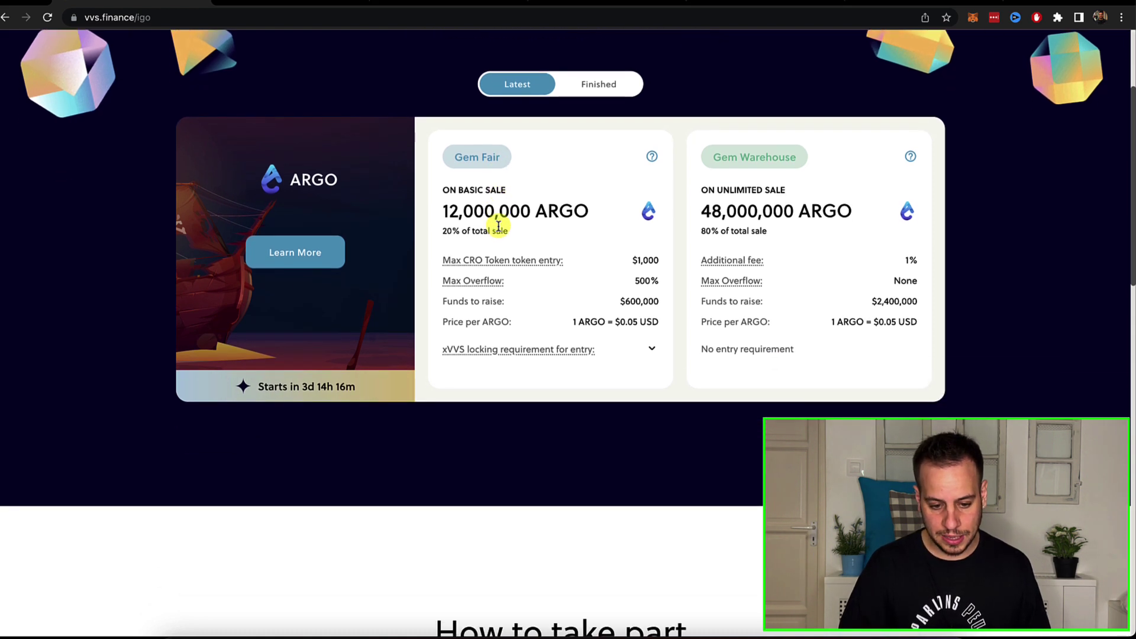
pyautogui.moveTo(465, 274)
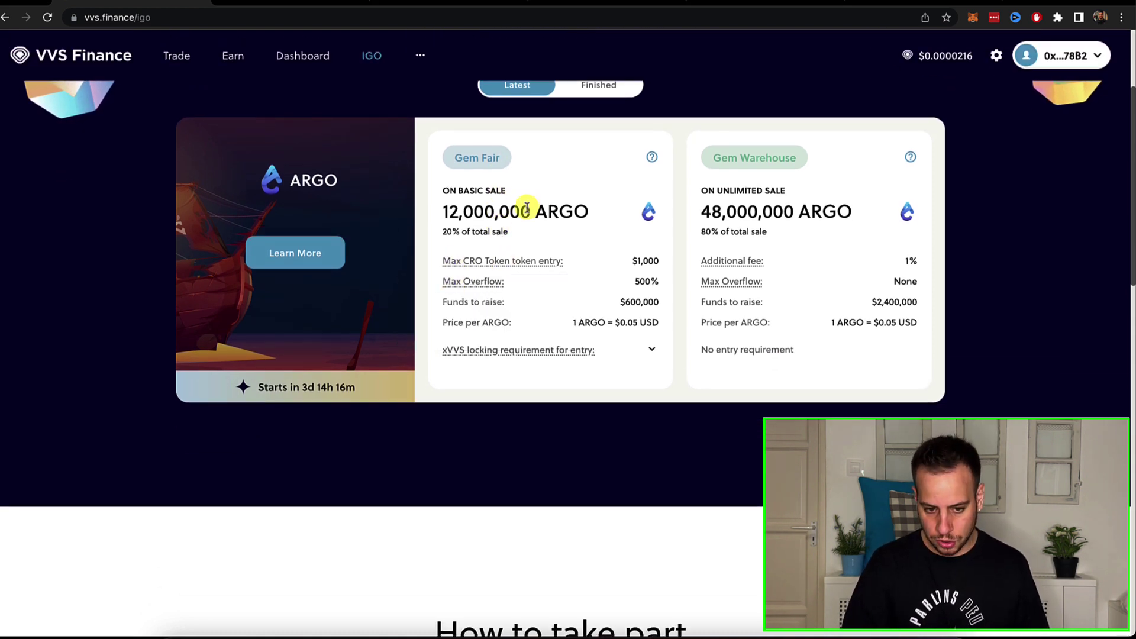
pyautogui.scroll(1, 533, 211)
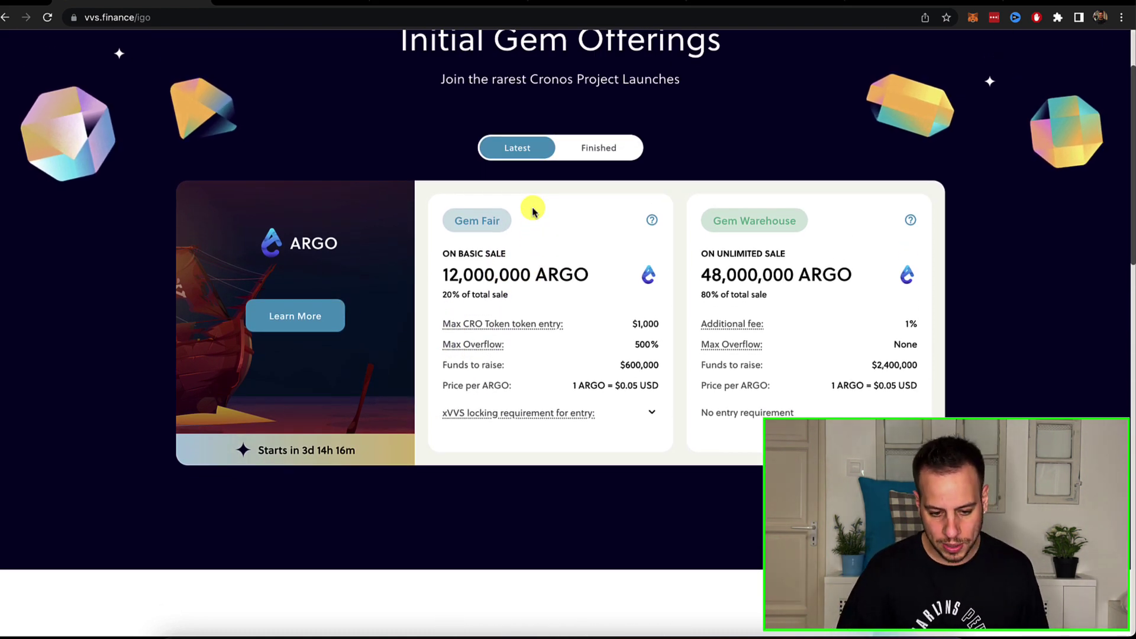
pyautogui.moveTo(444, 275); pyautogui.dragTo(553, 273)
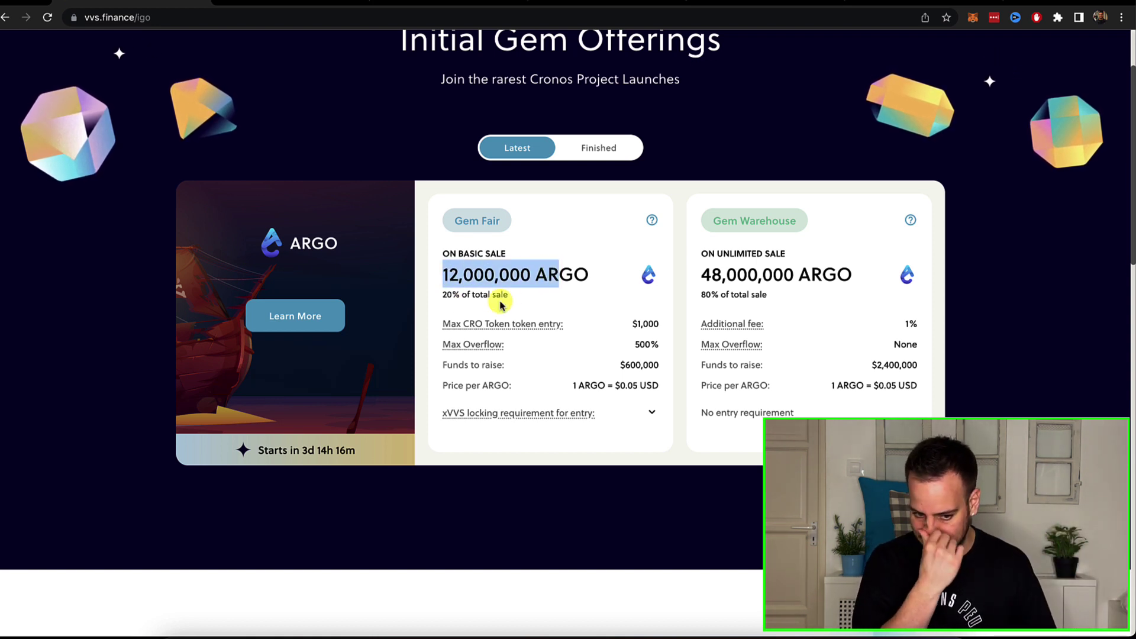
# Highlight the sale countdown and ARGO token name, then open the Argo partnership article
pyautogui.scroll(2, 500, 304)
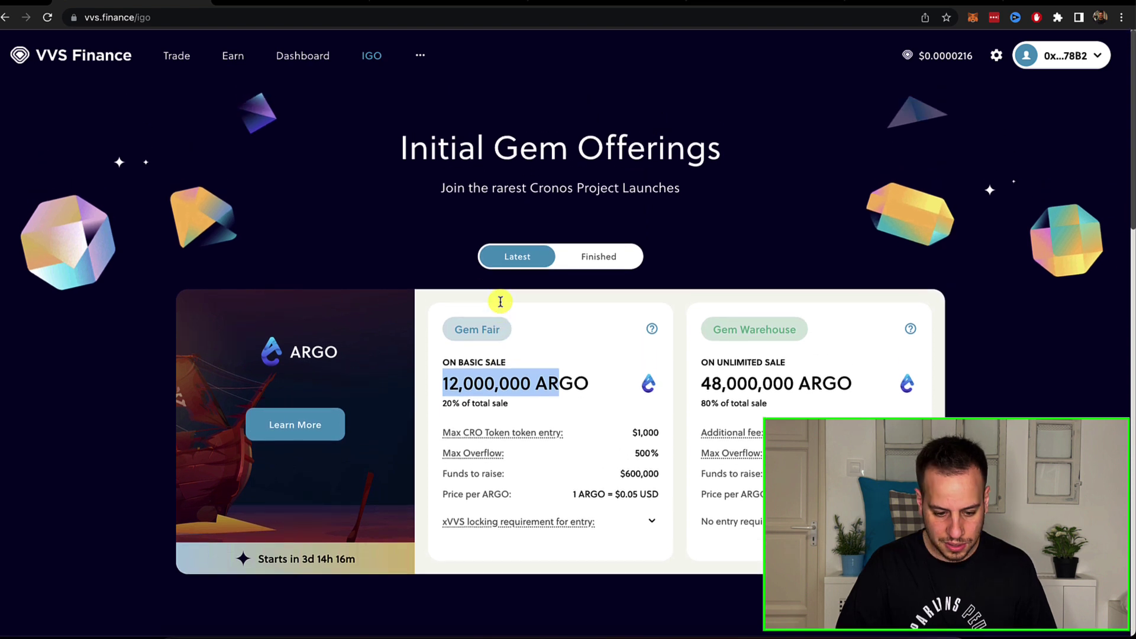
pyautogui.moveTo(298, 558); pyautogui.dragTo(328, 557)
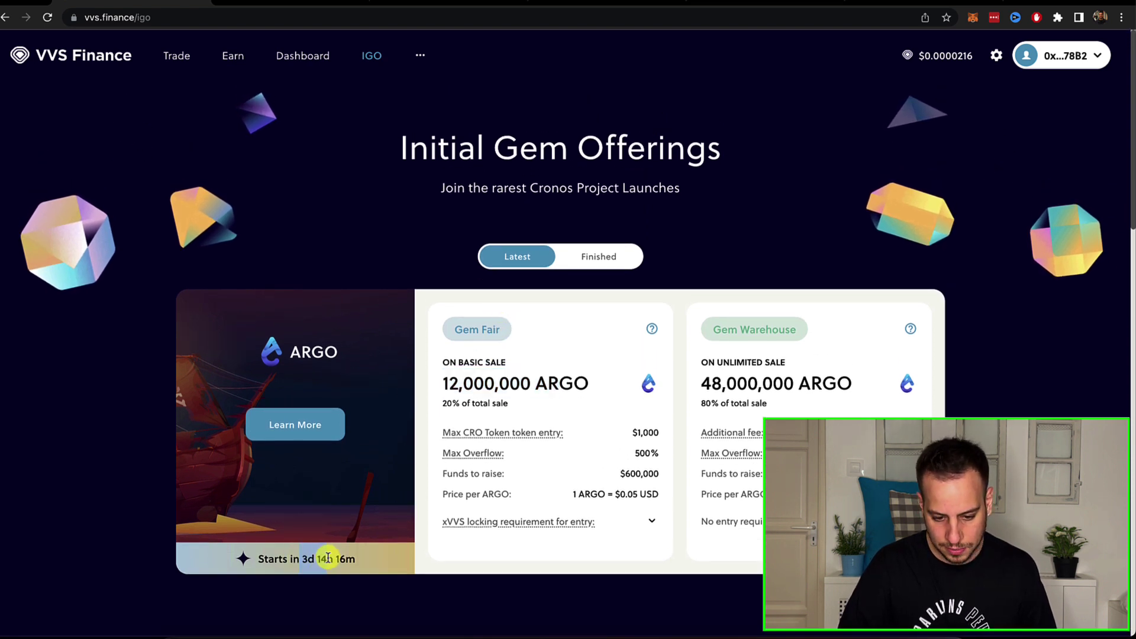
pyautogui.moveTo(535, 384); pyautogui.dragTo(591, 386)
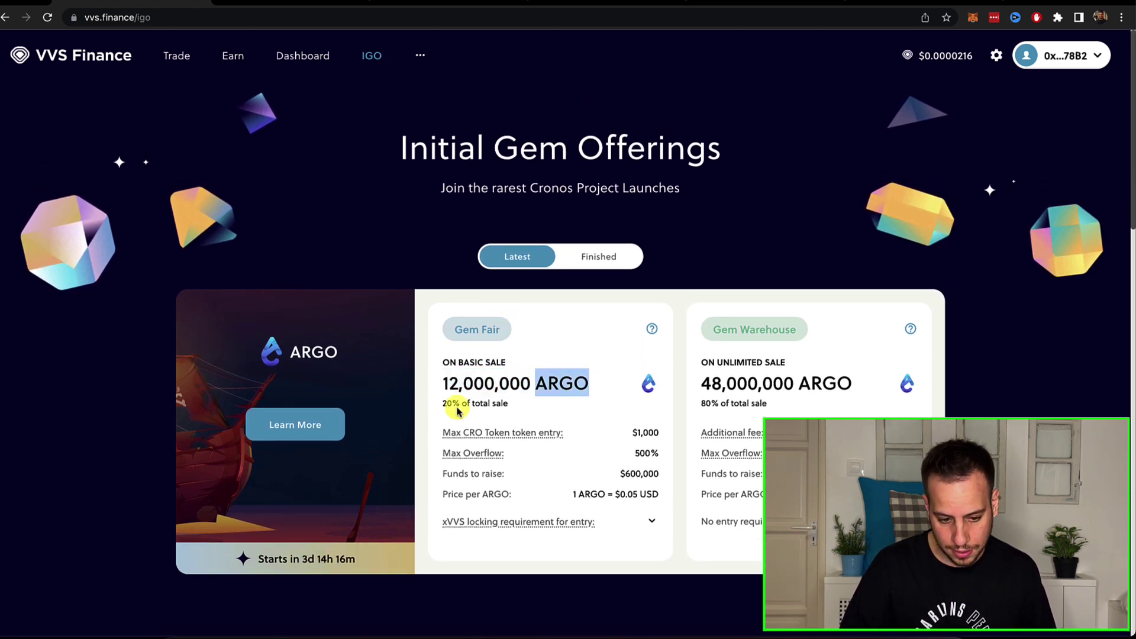
pyautogui.click(298, 424)
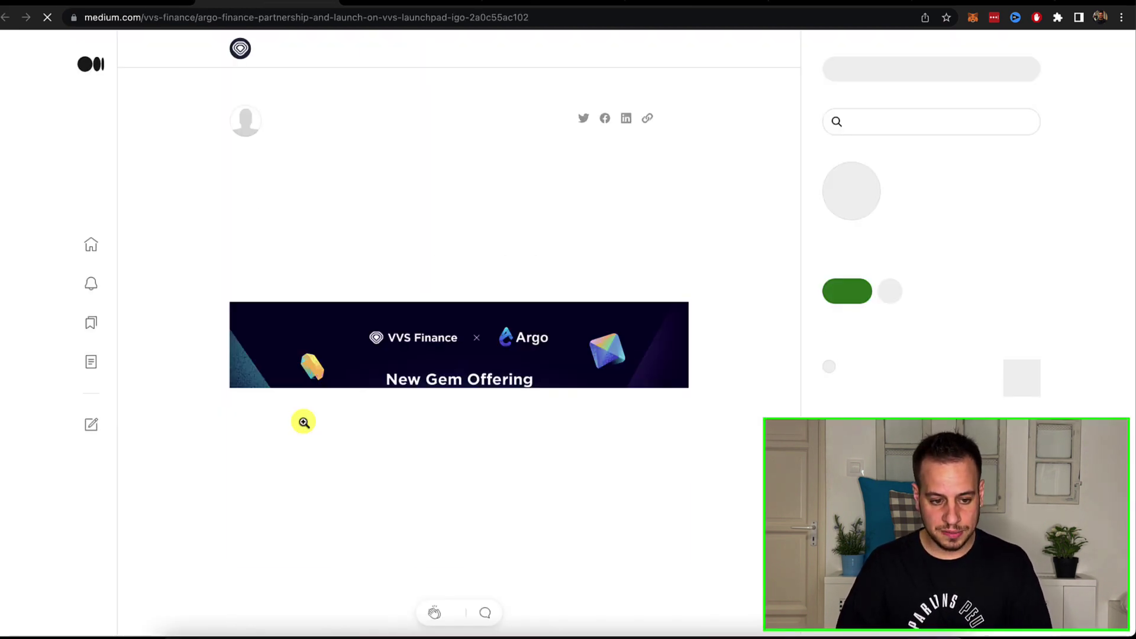
pyautogui.scroll(-10, 430, 323)
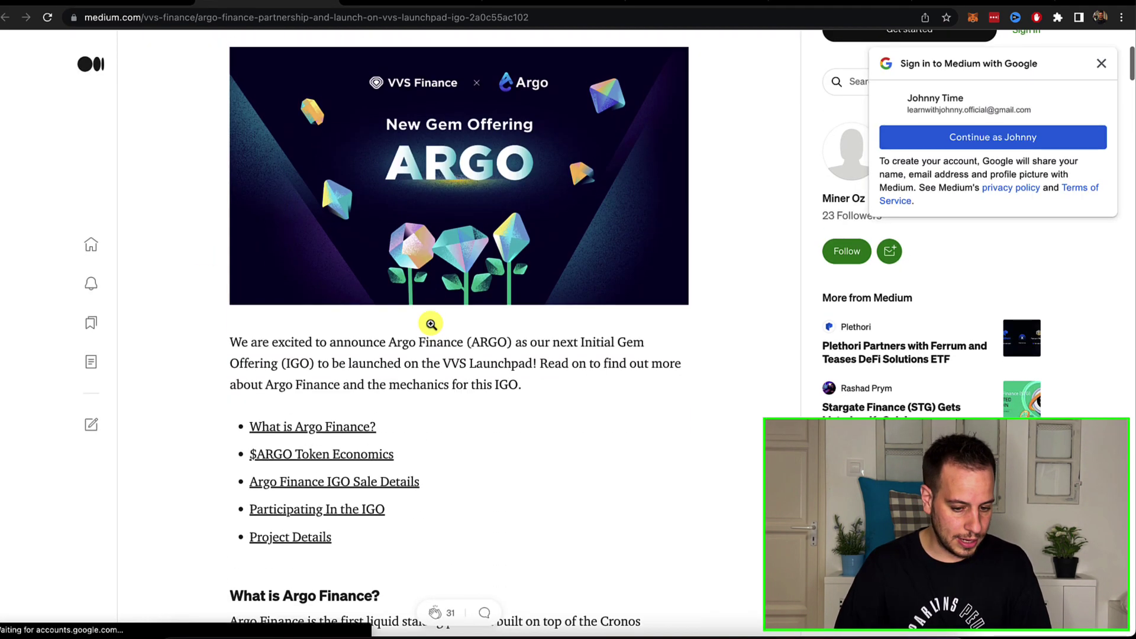
# Close the article and highlight the $0.05 ARGO price on the IGO page
pyautogui.press('super+w')
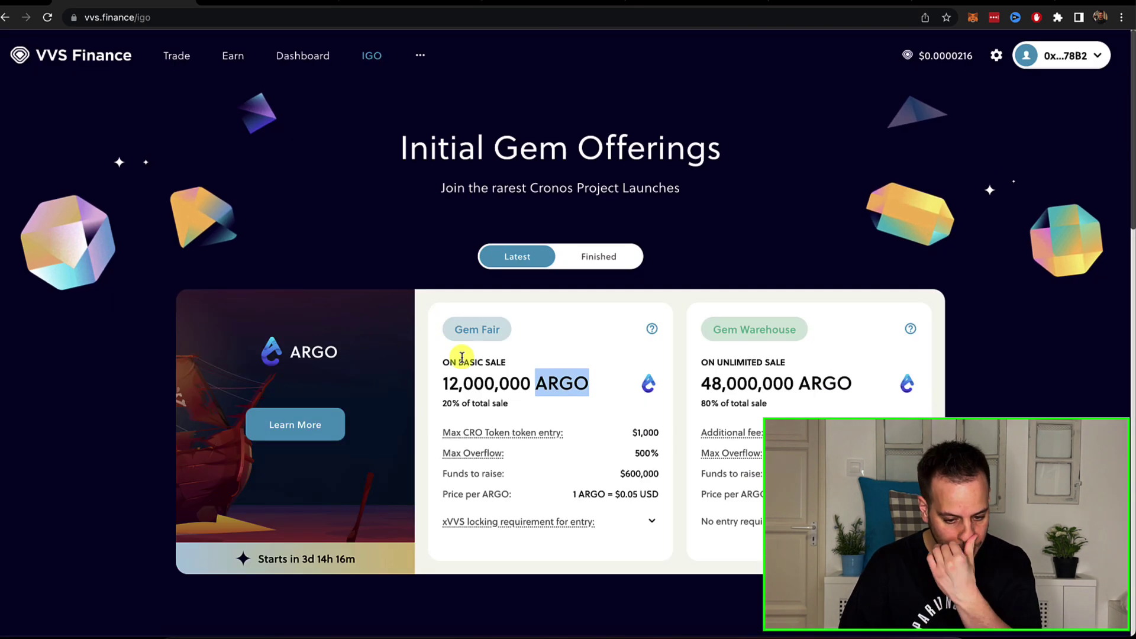
pyautogui.moveTo(517, 437)
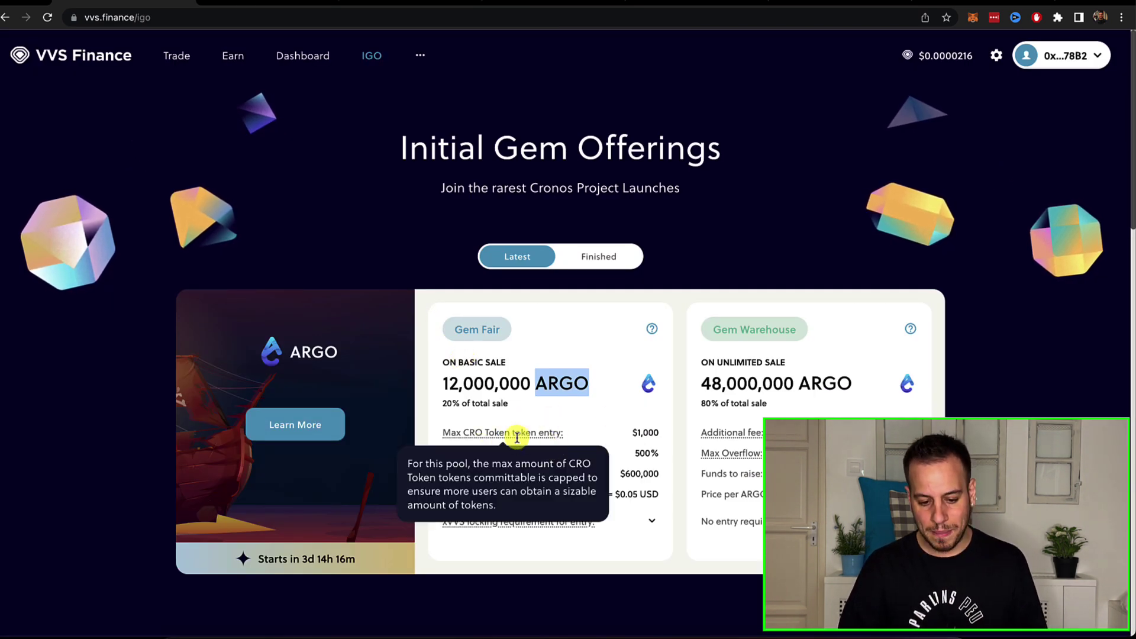
pyautogui.moveTo(586, 440); pyautogui.dragTo(642, 448)
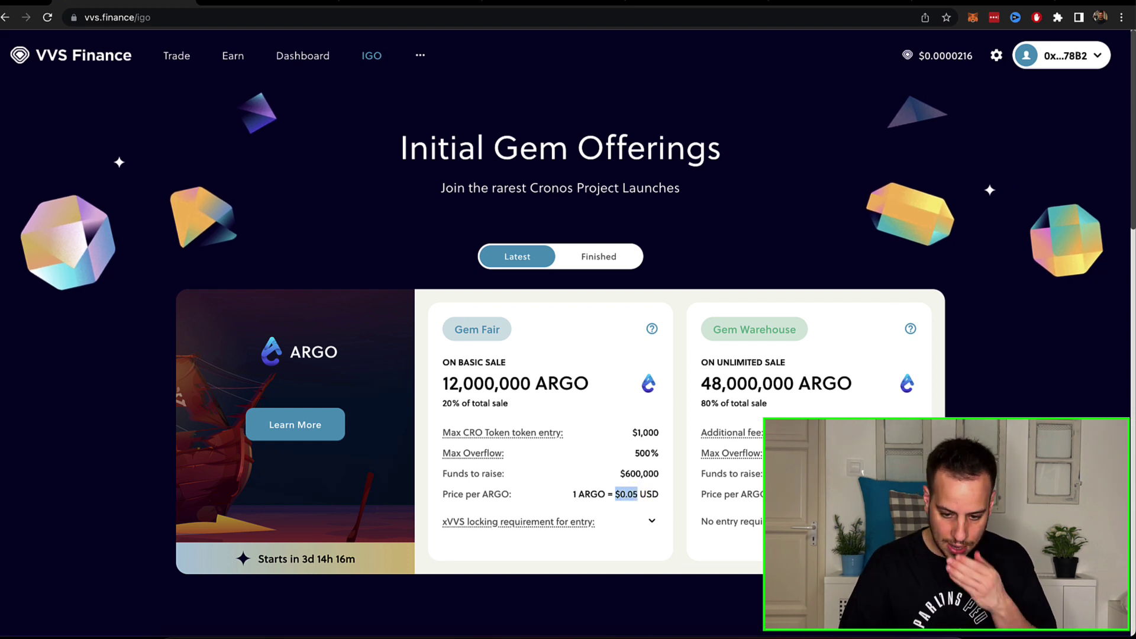
pyautogui.click(740, 322)
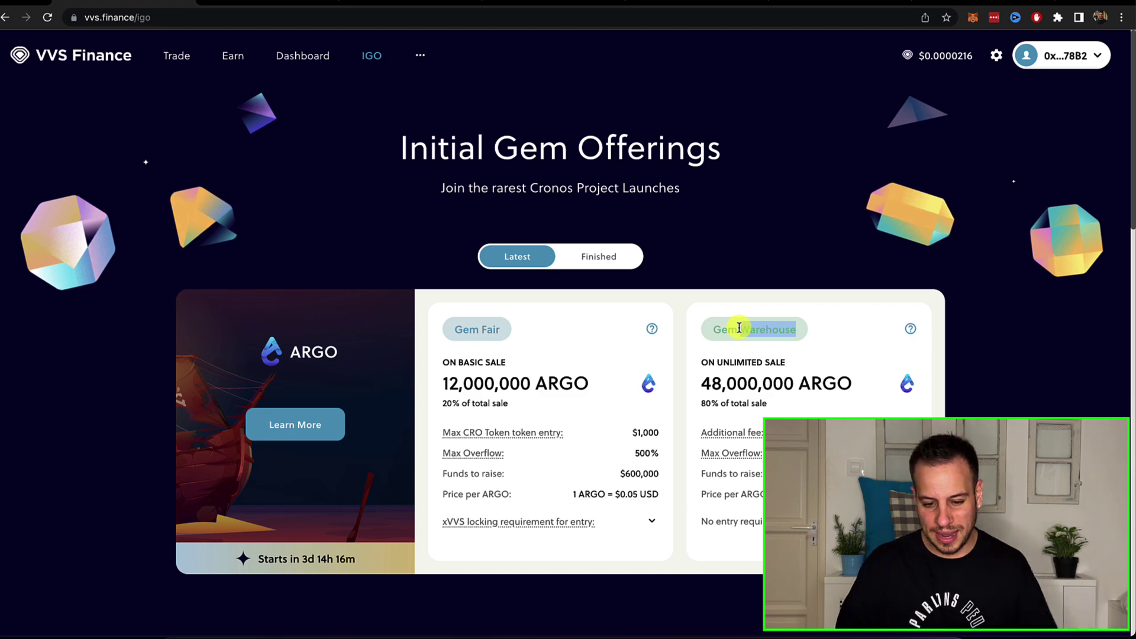
# Scroll the IGO page down to the FAQ, then jump back to the top
pyautogui.scroll(-2, 739, 328)
pyautogui.scroll(-2, 633, 302)
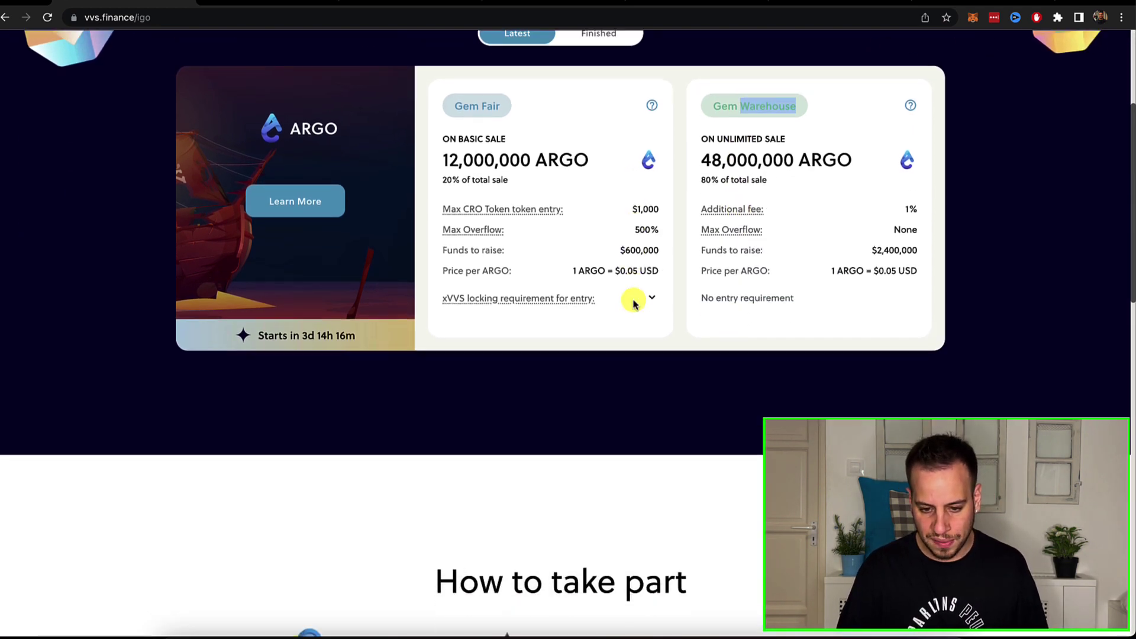
pyautogui.scroll(-10, 634, 303)
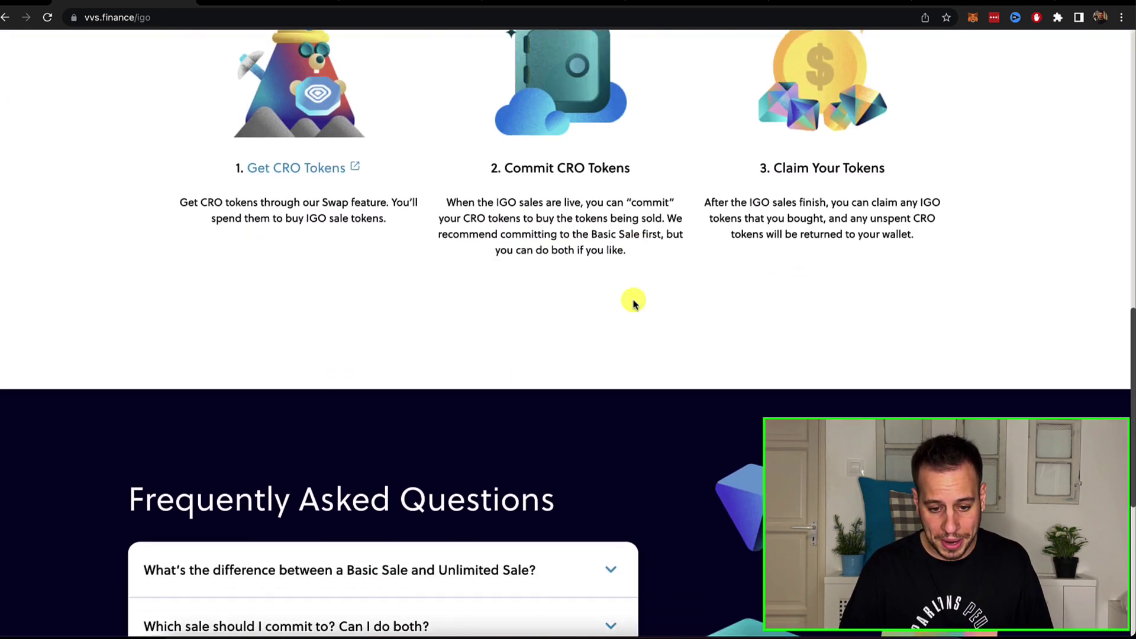
pyautogui.scroll(-7, 634, 303)
pyautogui.press('Home')
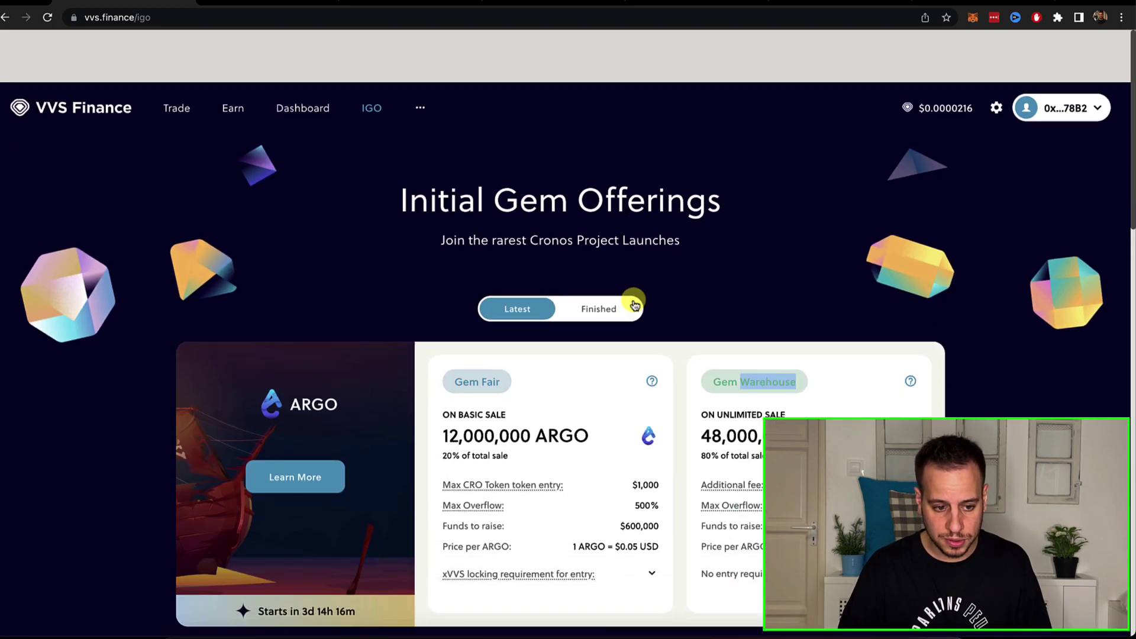
# Open the Trade swap page, then switch to DefiLlama's Cronos TVL rankings
pyautogui.click(177, 55)
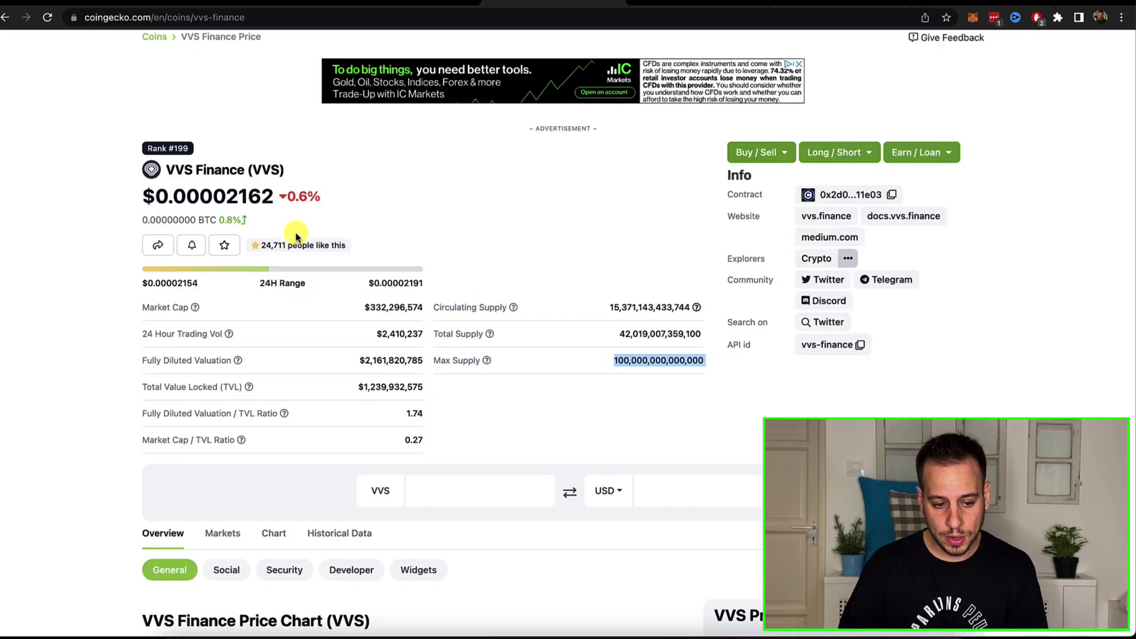
pyautogui.scroll(-1, 292, 302)
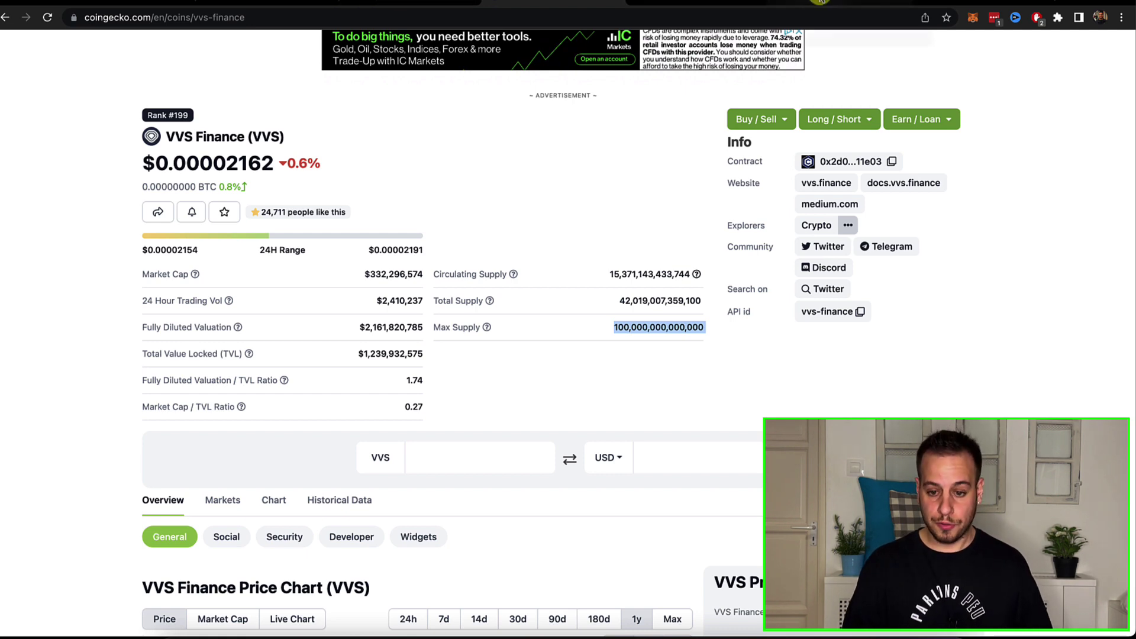
pyautogui.click(821, 1)
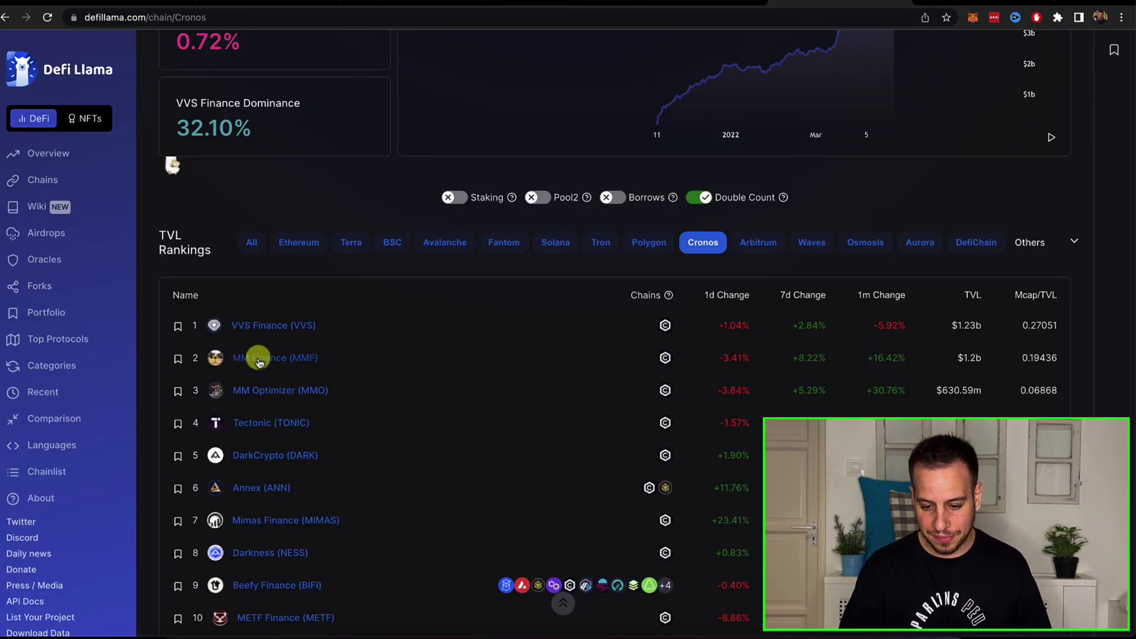